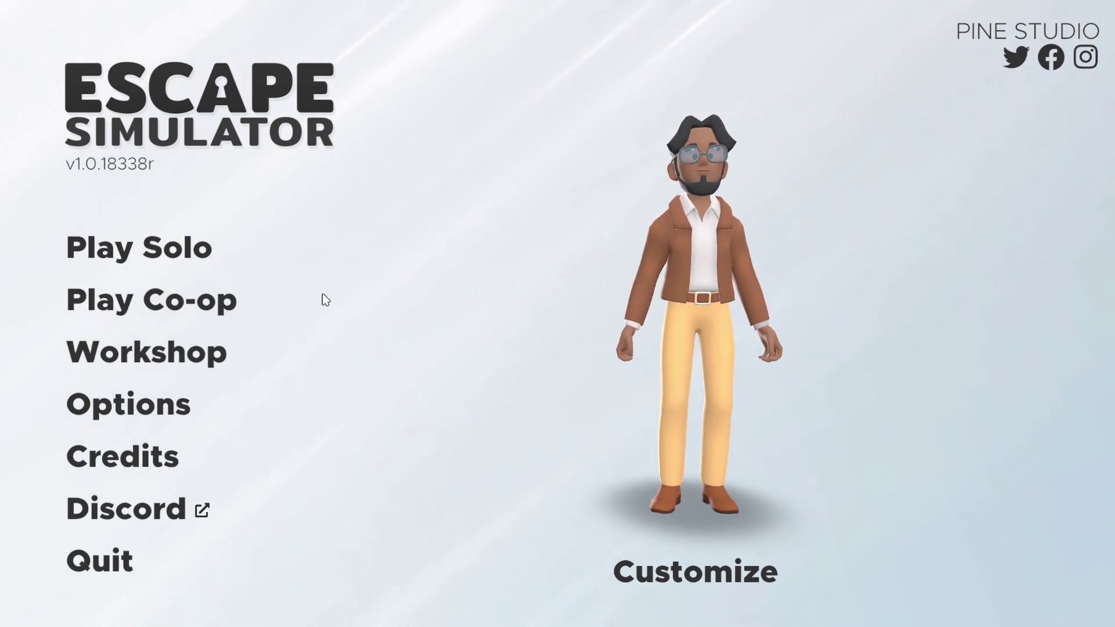
- Open the workshop's community rooms and start playing Basic Tutorial Room
click(202, 357)
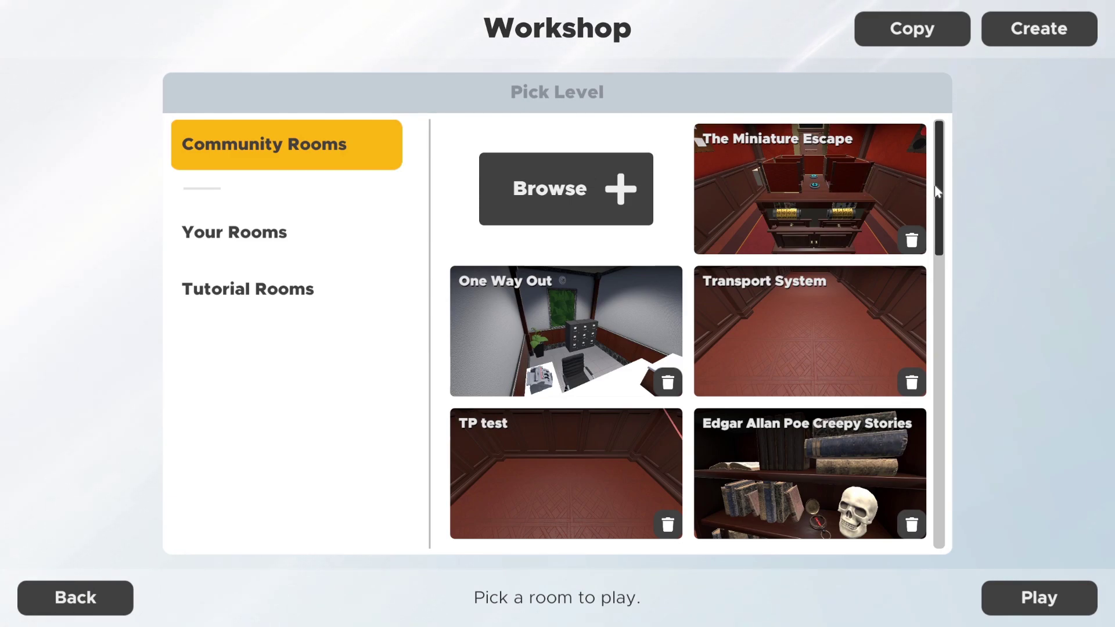
drag(936, 191, 947, 517)
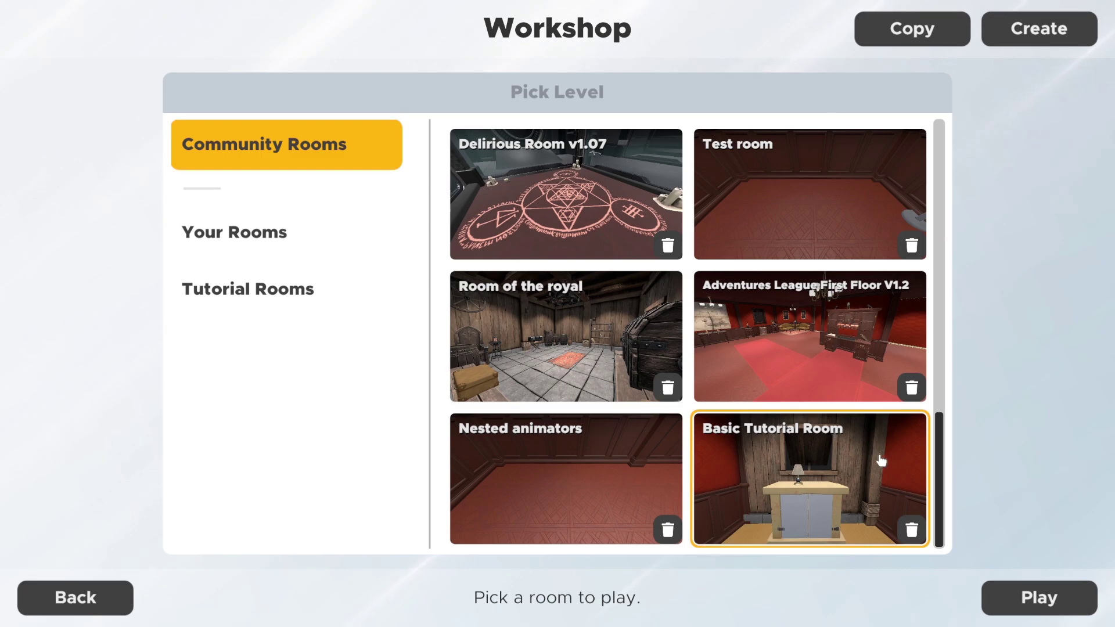
click(1018, 604)
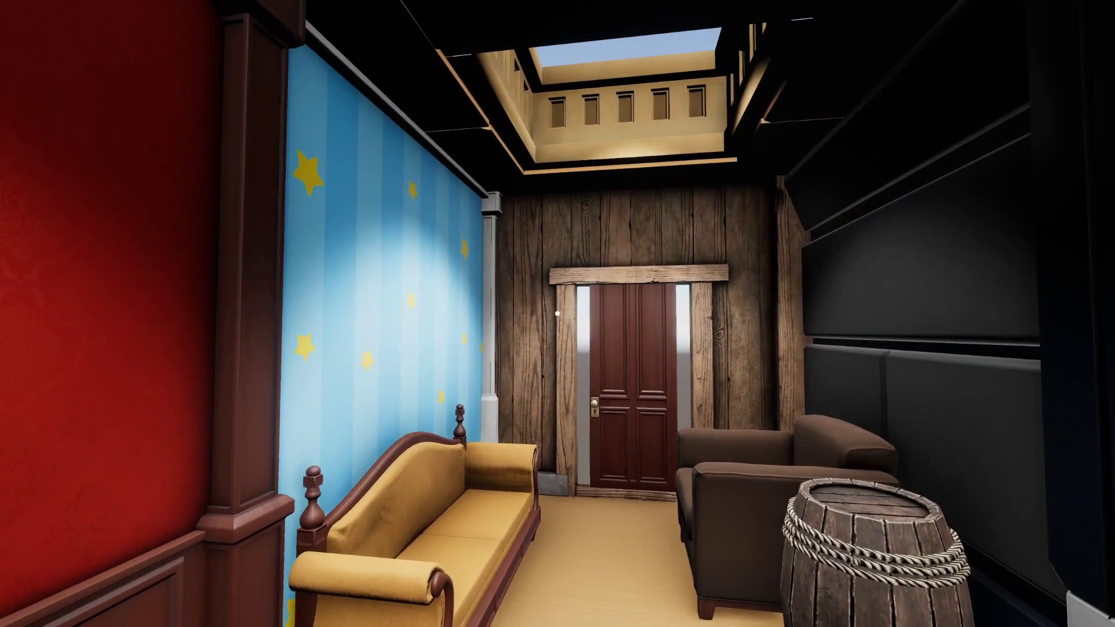
- Walk through the room to examine the door, sofas, barrel, toy chest and the cabinet with the lamp
key(w)
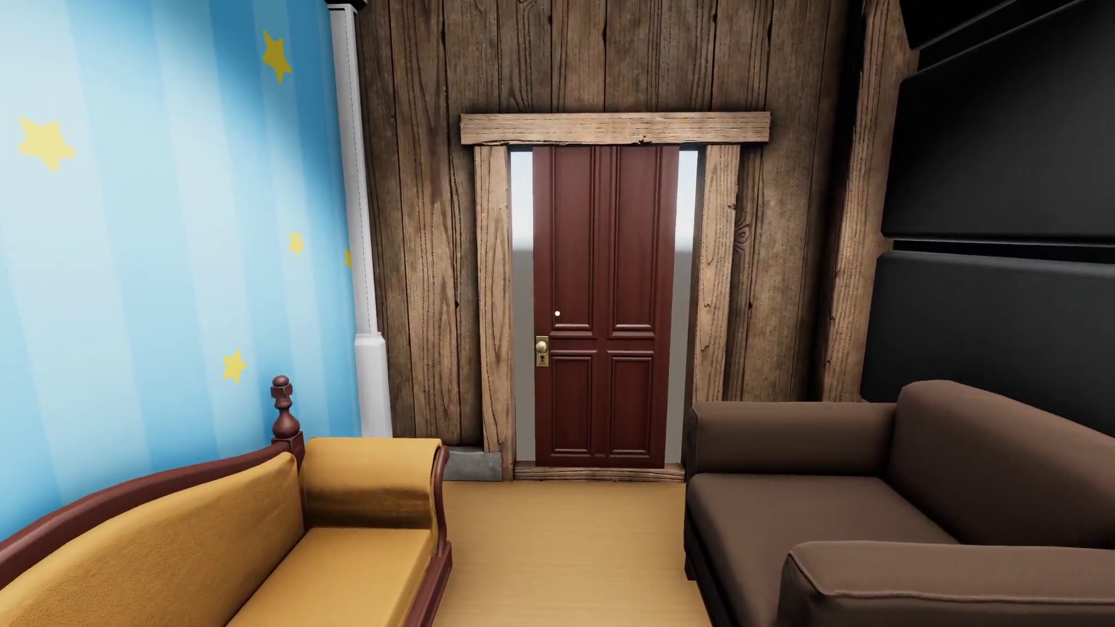
key(w)
key(s)
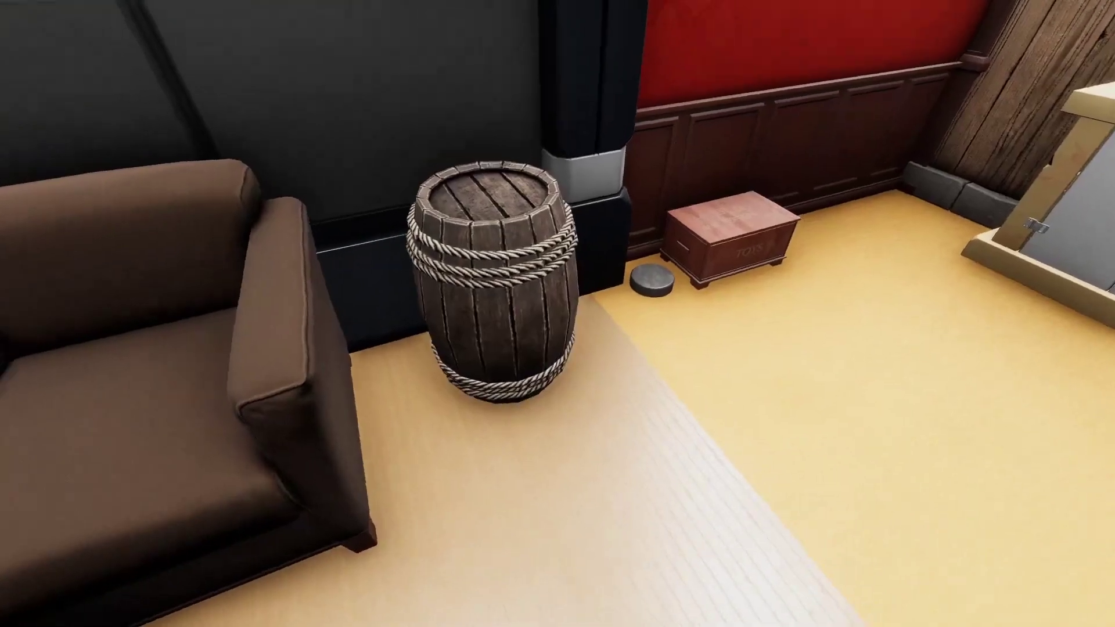
key(w)
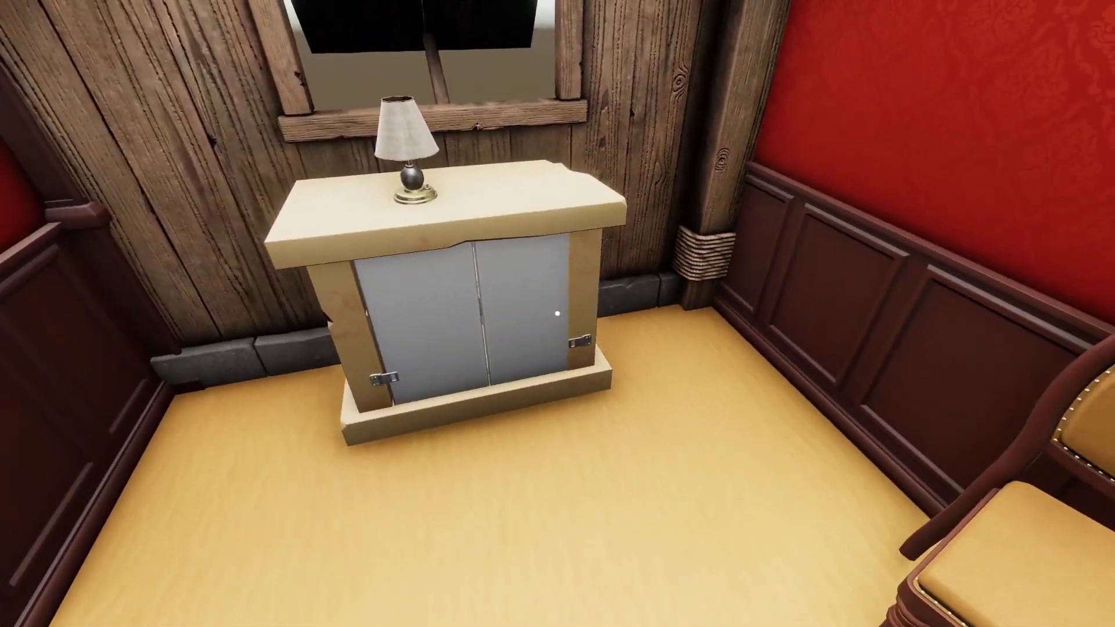
key(d)
key(w)
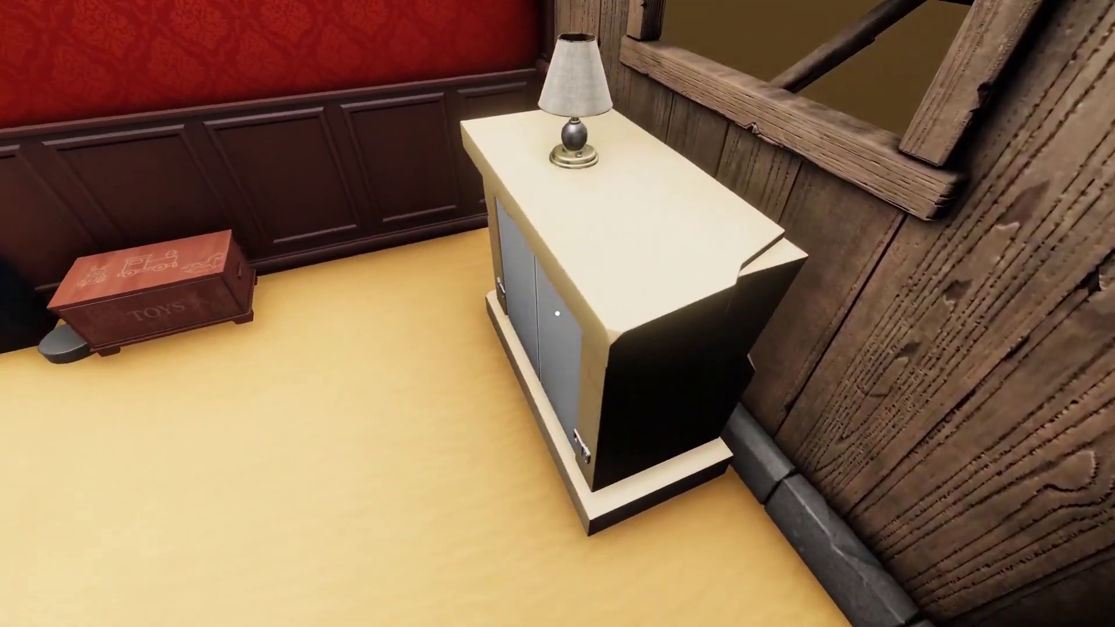
key(a)
key(a)
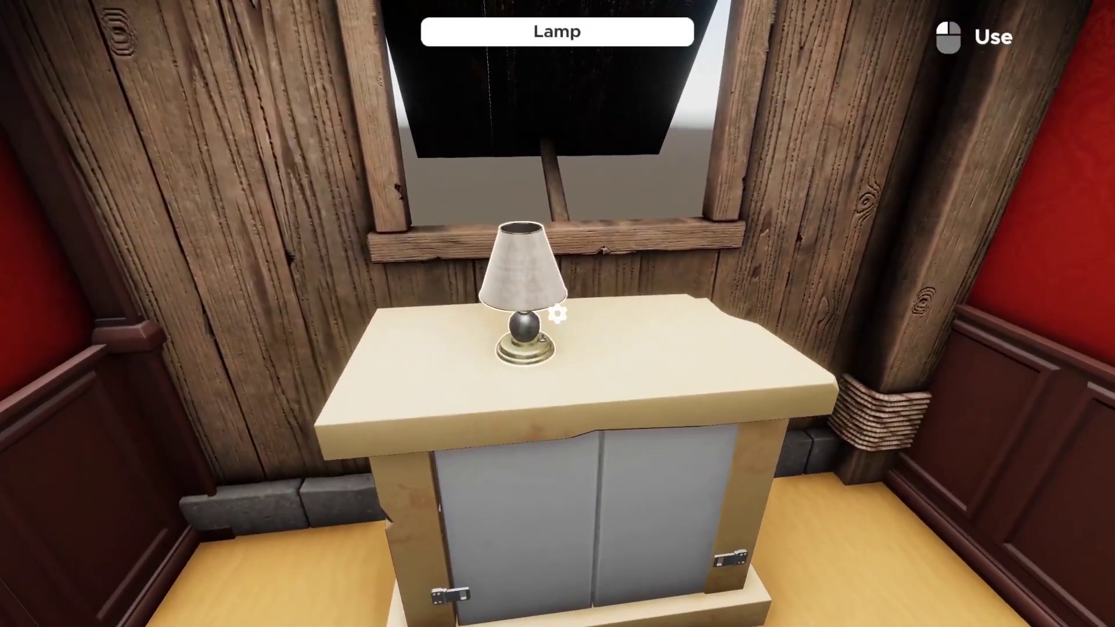
- Use the lamp to open the cabinet and take the silver figure from its lower shelf
click(557, 314)
key(s)
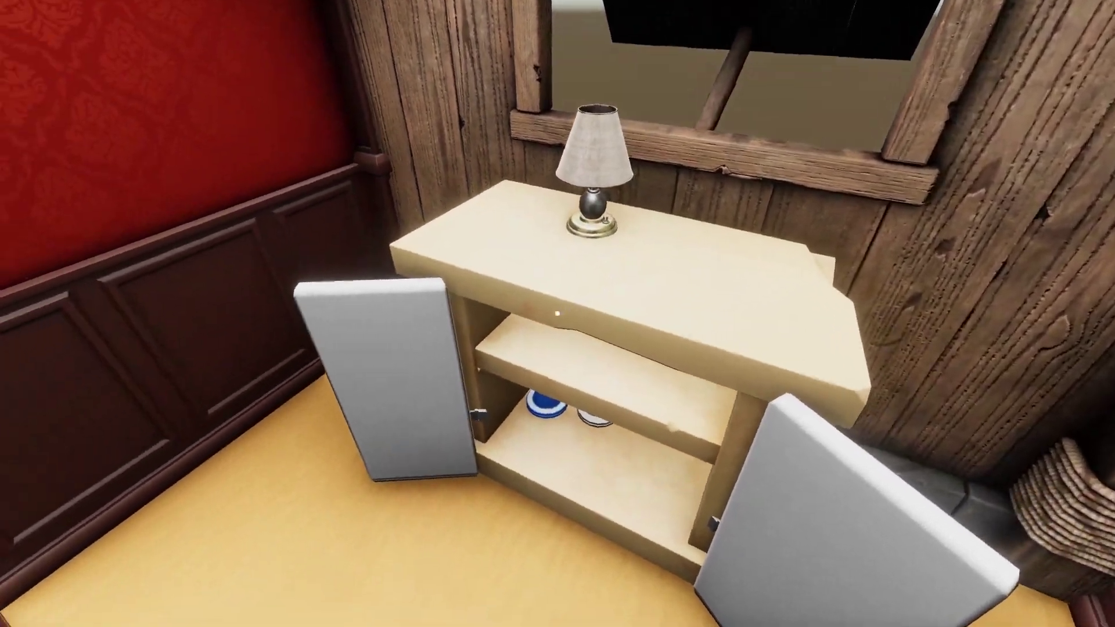
key(a)
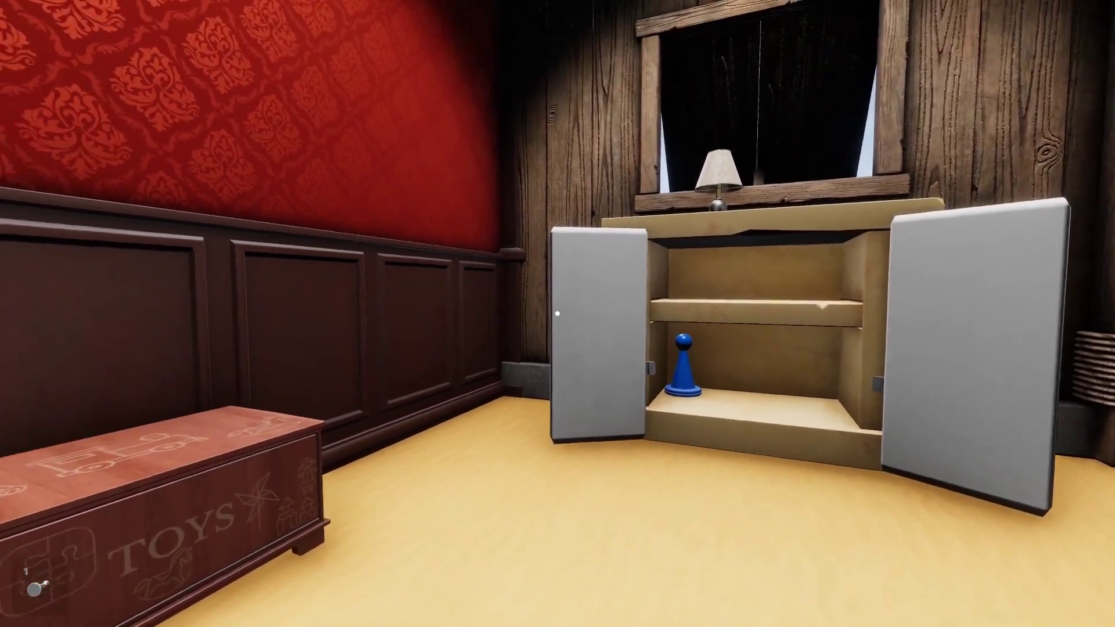
- Place the silver figure on the round grey base beside the toy chest
key(1)
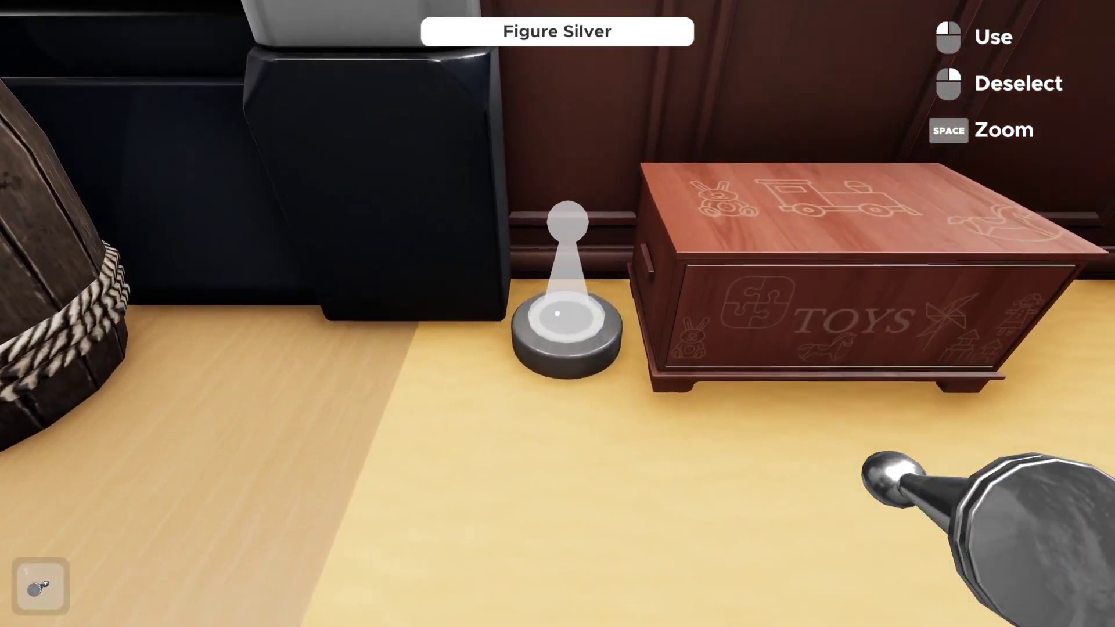
key(w)
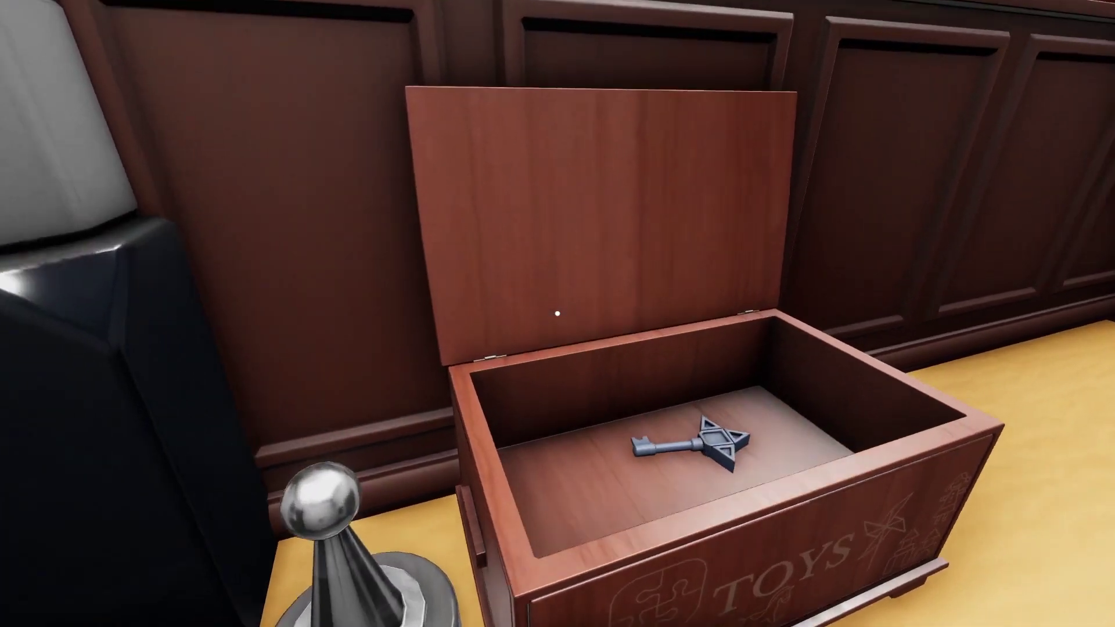
key(s)
key(a)
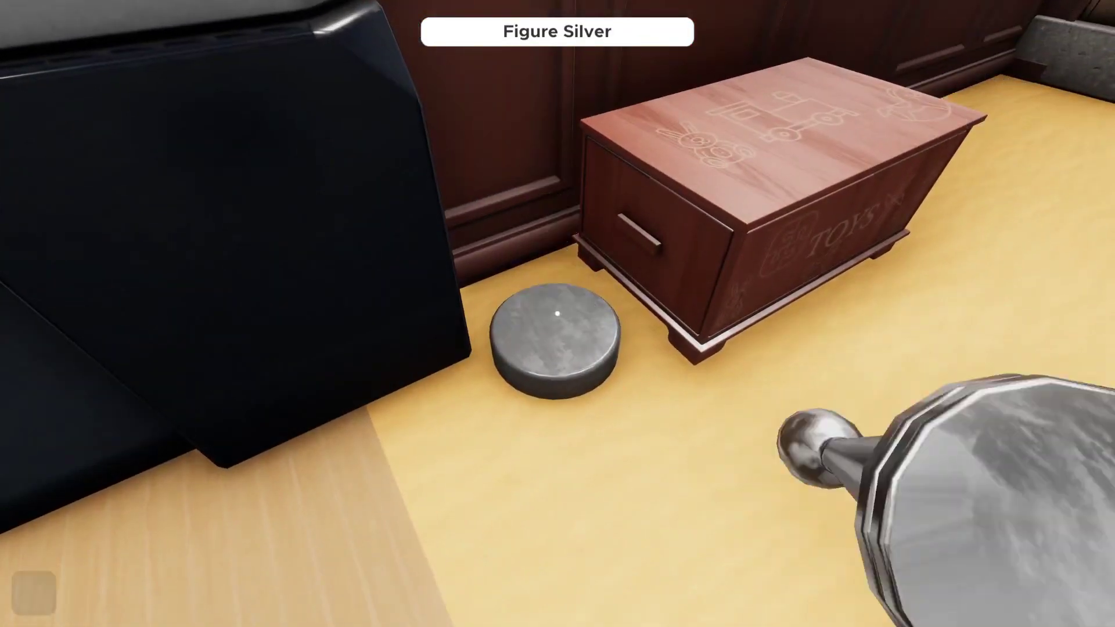
click(557, 314)
key(w)
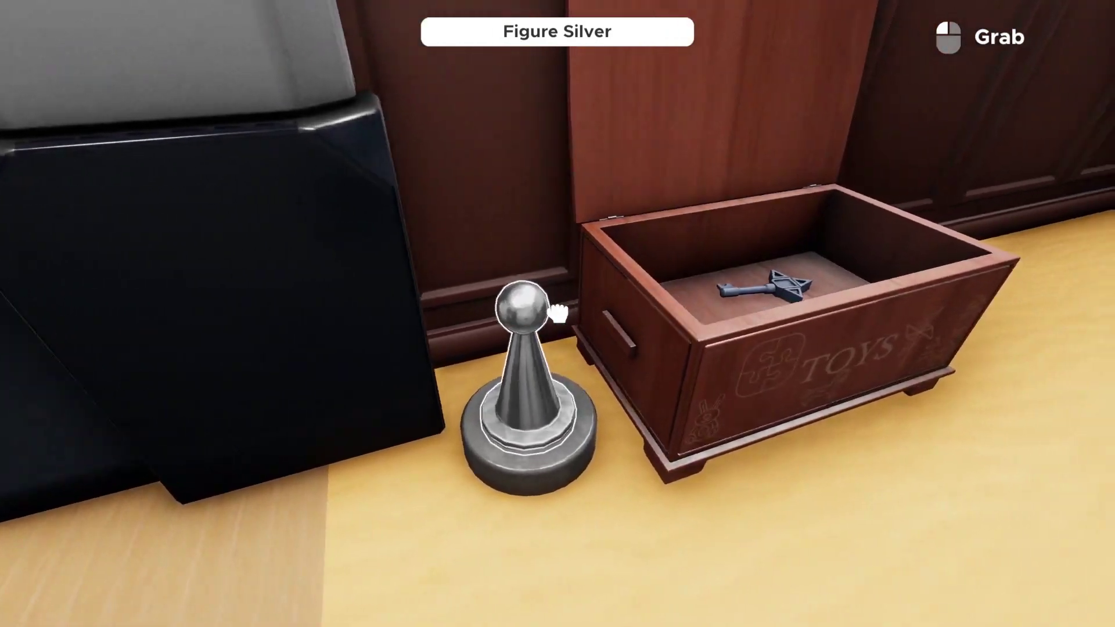
- Take the Blue Triangle Key from the toy chest and put it away in the inventory
key(w)
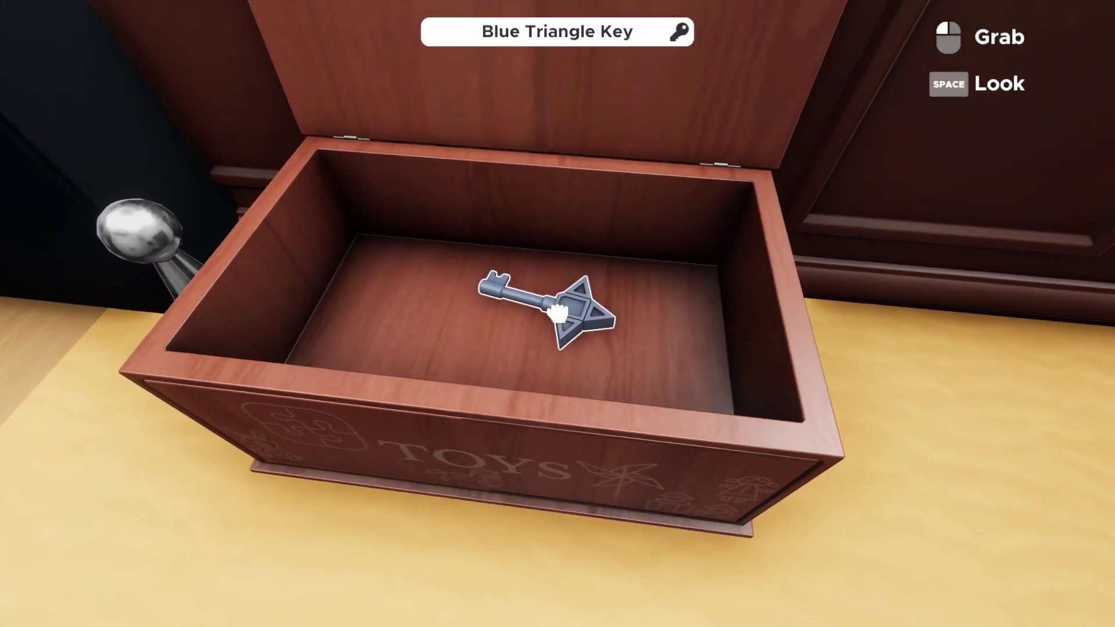
click(557, 314)
key(s)
key(a)
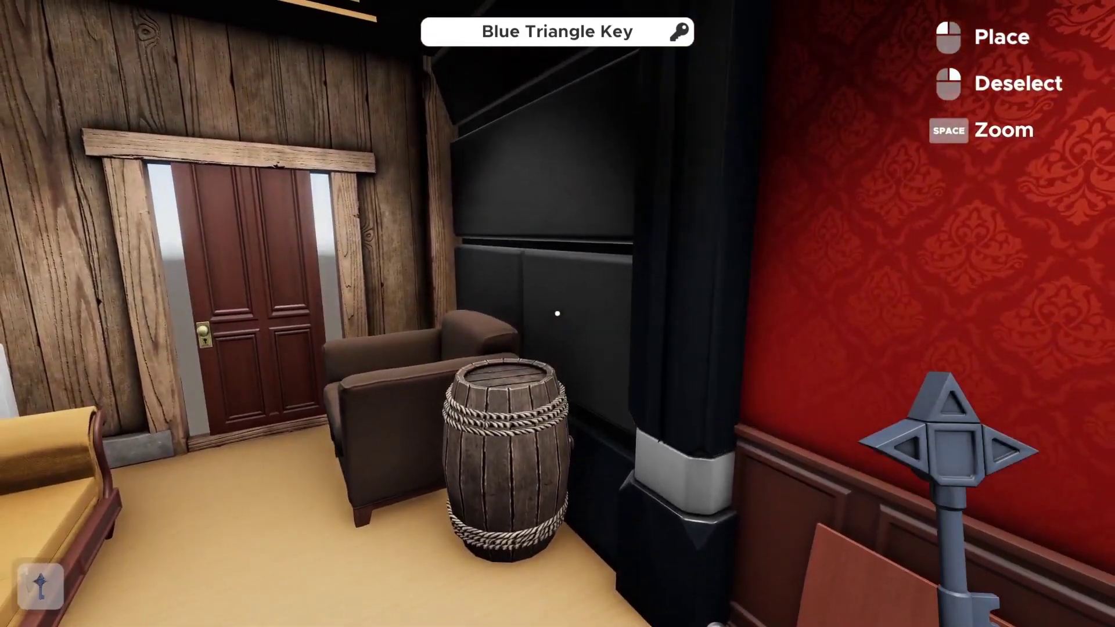
right_click(557, 313)
- Carry the Blue Triangle Key to the red door and use it on the lock
key(w)
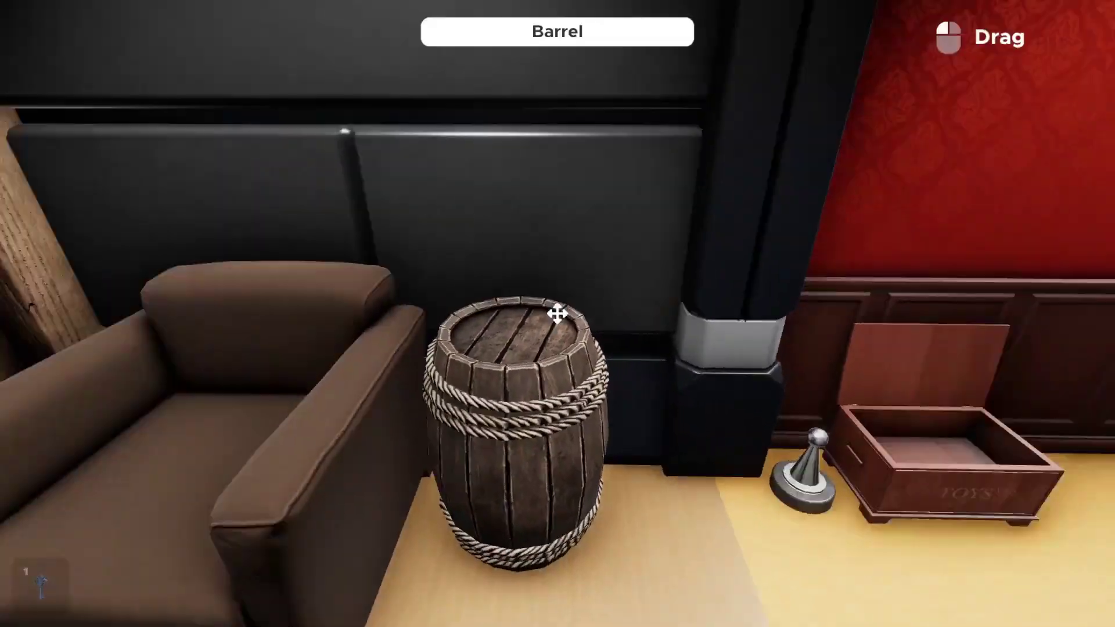
key(w)
key(w)
key(1)
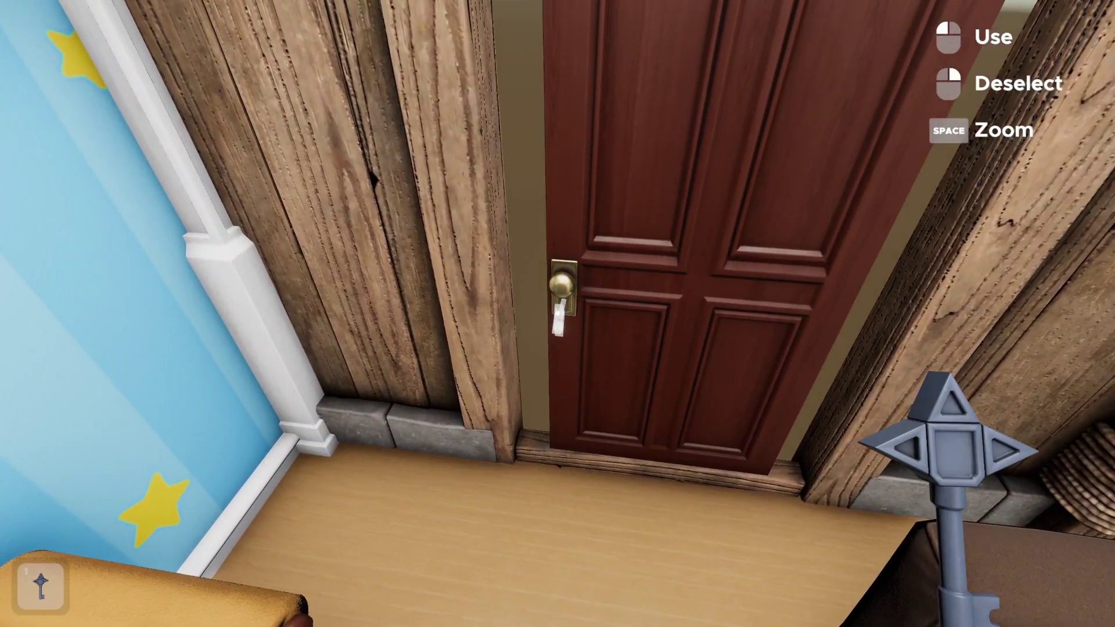
click(557, 314)
key(w)
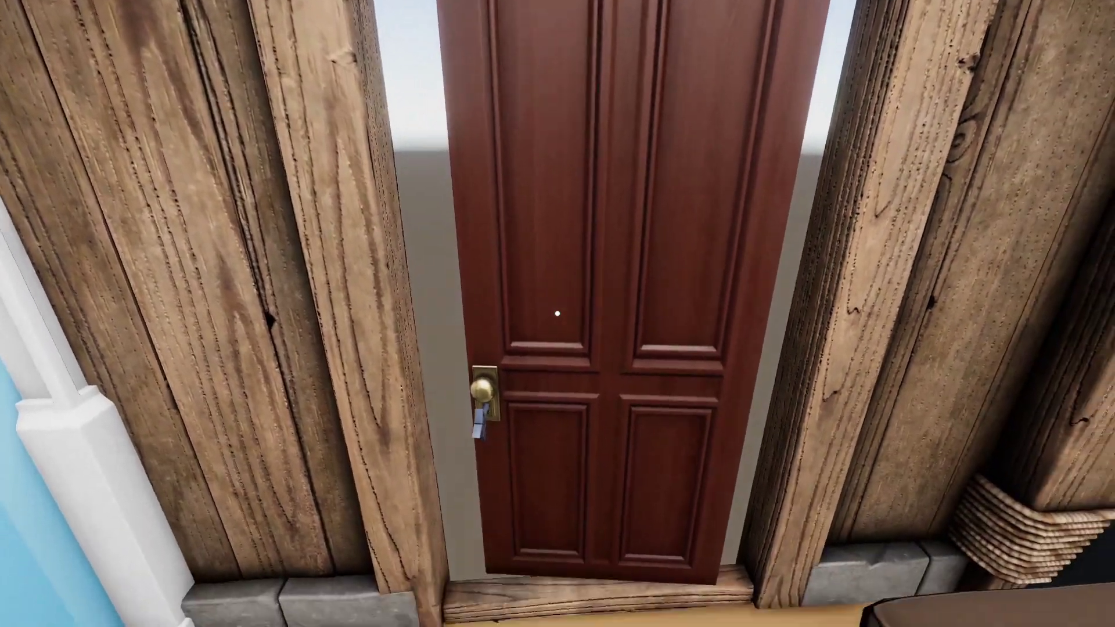
key(w)
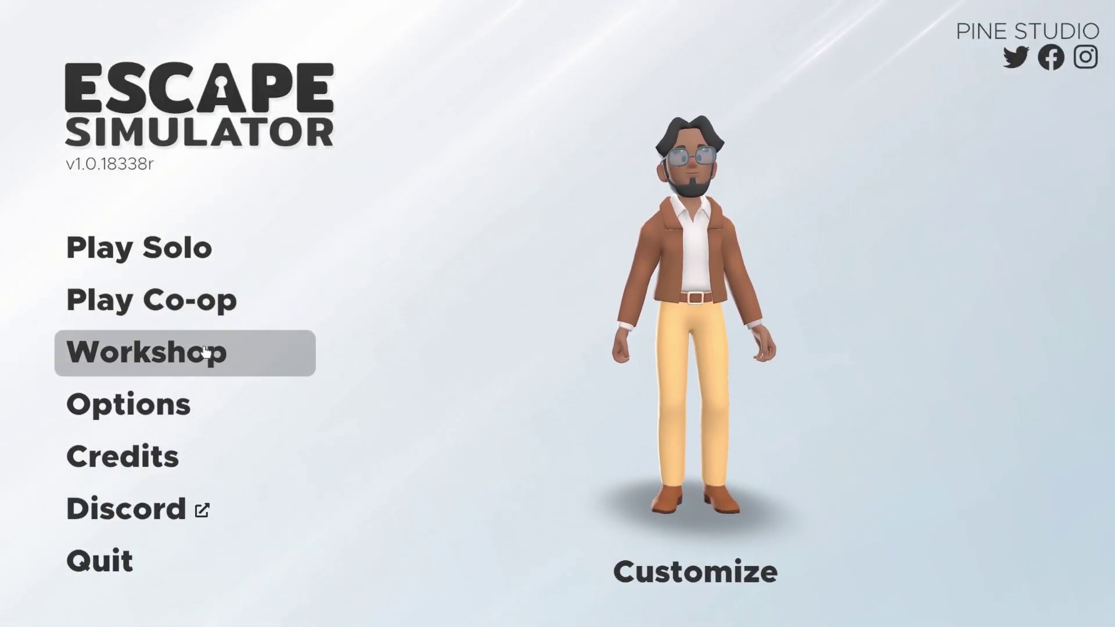
- Create a new room from the workshop's Your Rooms section and open it in the room editor
click(230, 367)
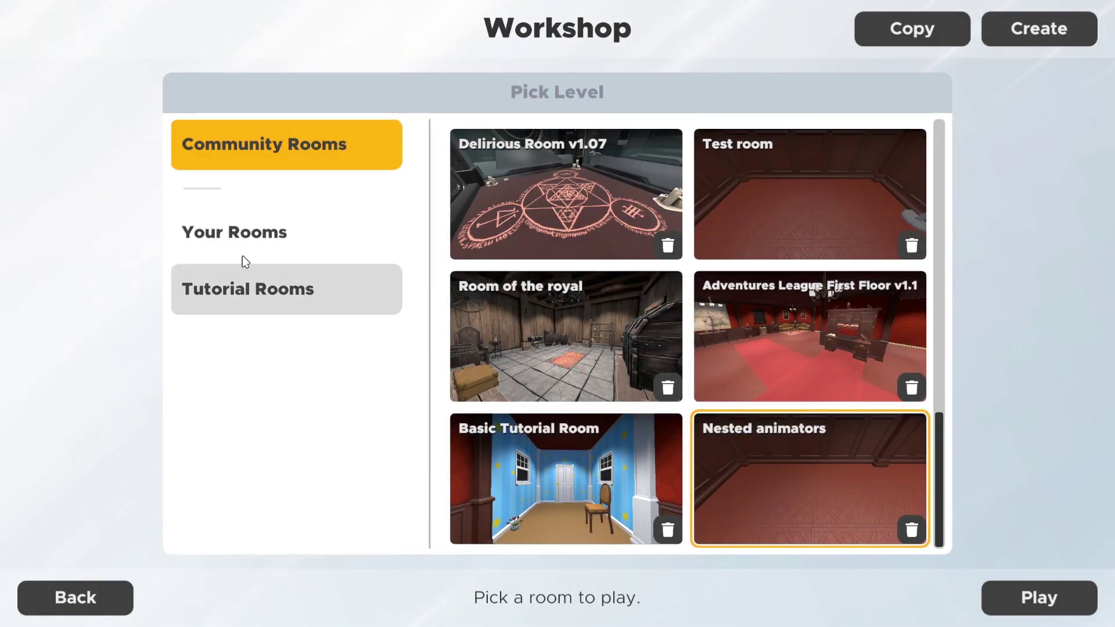
click(304, 231)
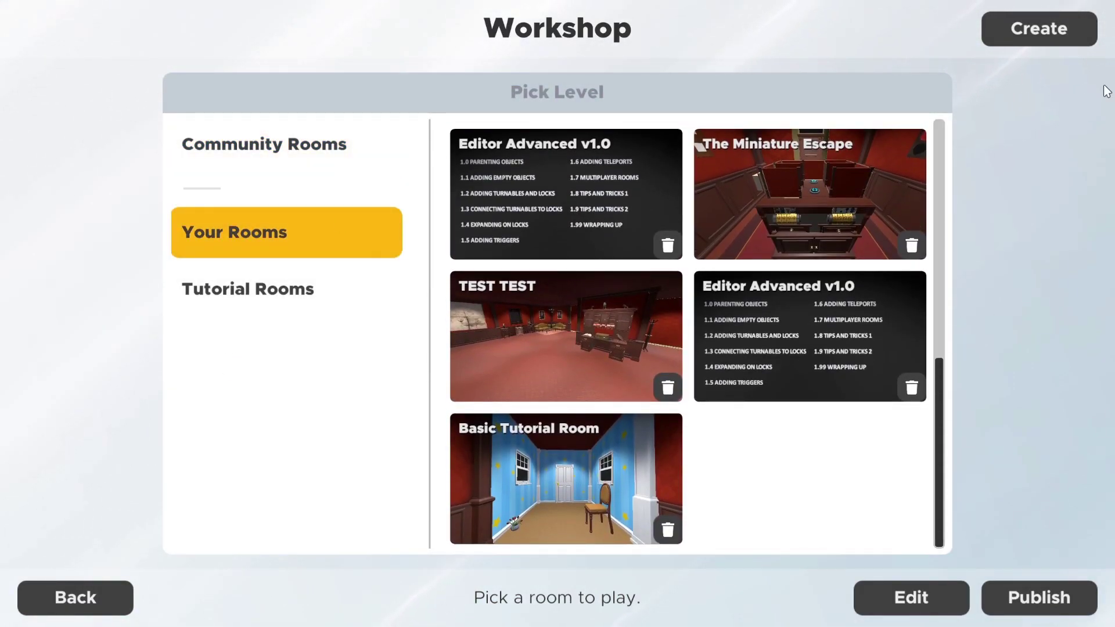
click(1066, 43)
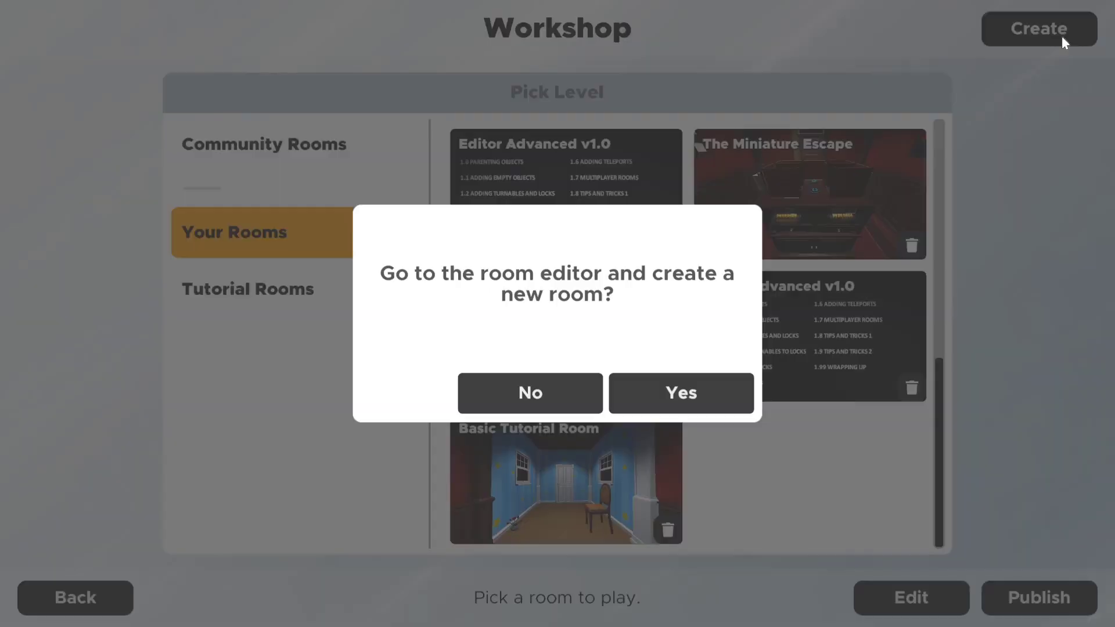
click(702, 395)
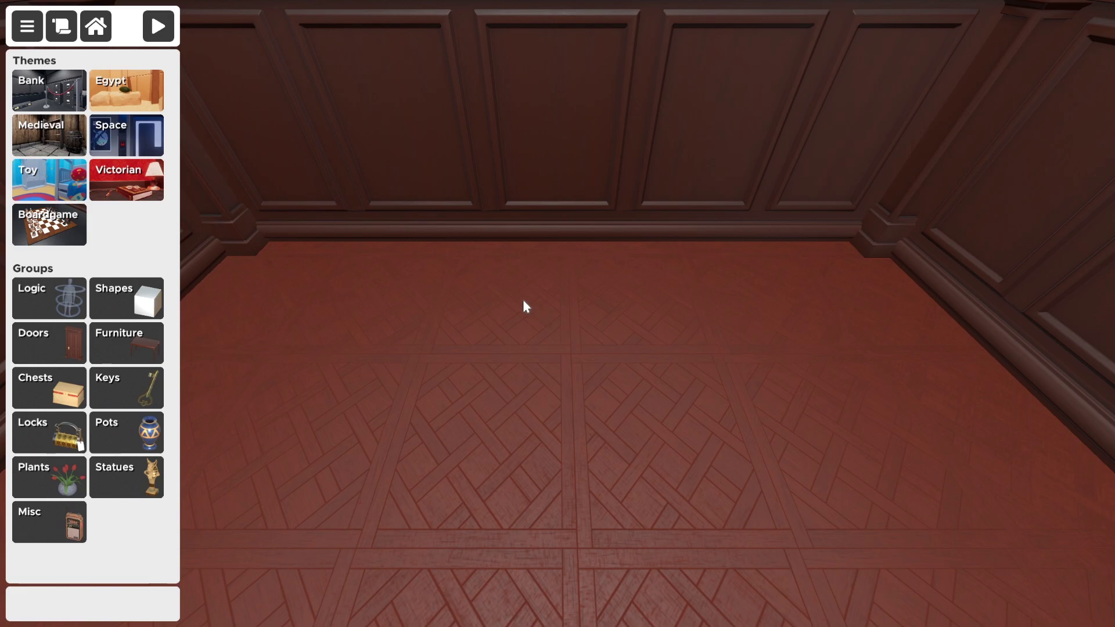
- Look around the new room in the editor by turning and flying the camera
right_drag(486, 277, 314, 228)
key(s)
key(d)
key(a)
key(d)
key(d)
key(a)
key(e)
key(w)
key(w)
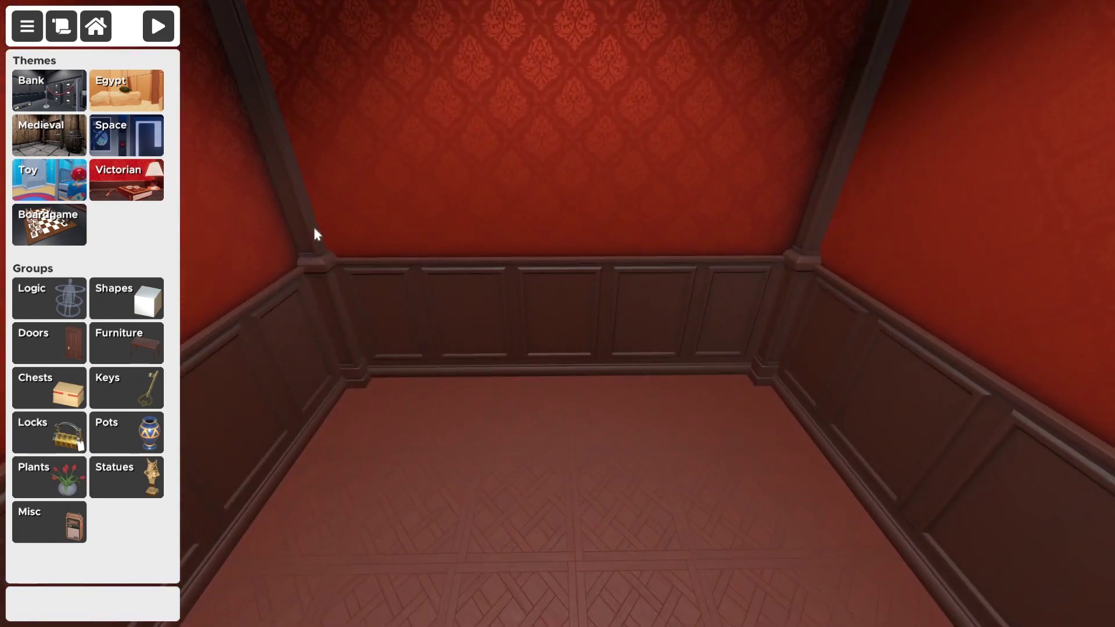
- Playtest the empty room, examine its walls, ceiling and floor, and return to the editor
click(156, 27)
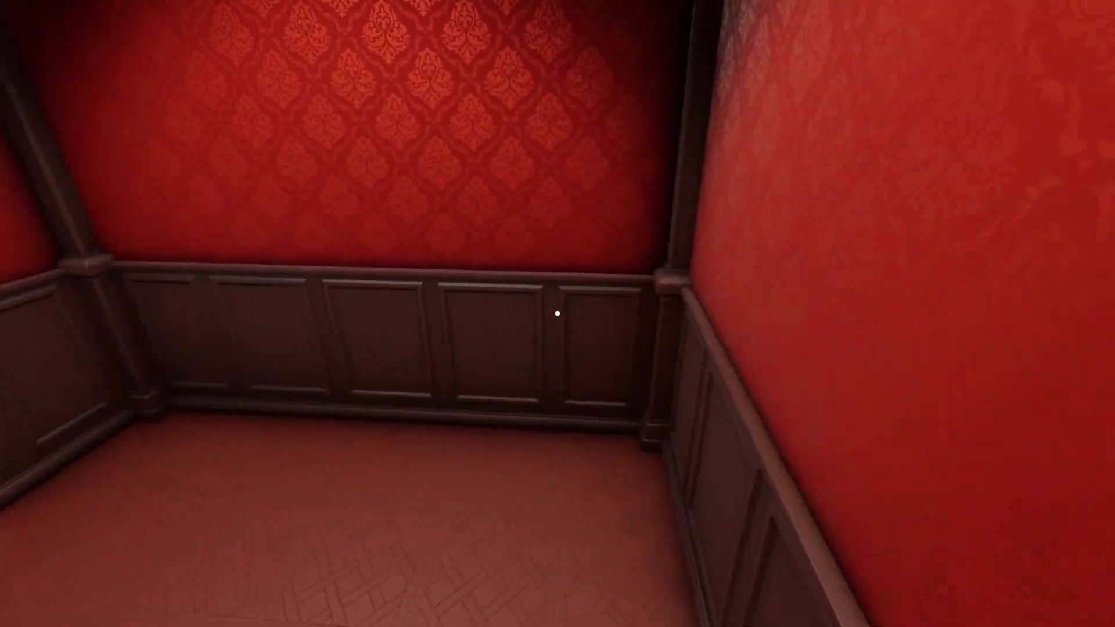
key(w)
key(s)
key(w)
key(s)
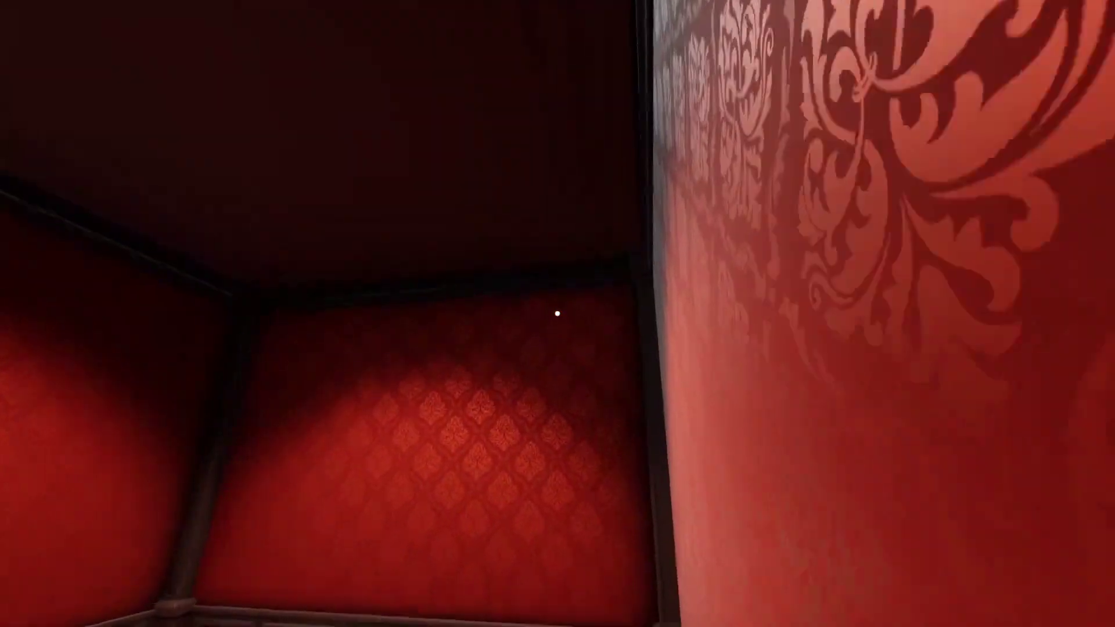
key(a)
key(s)
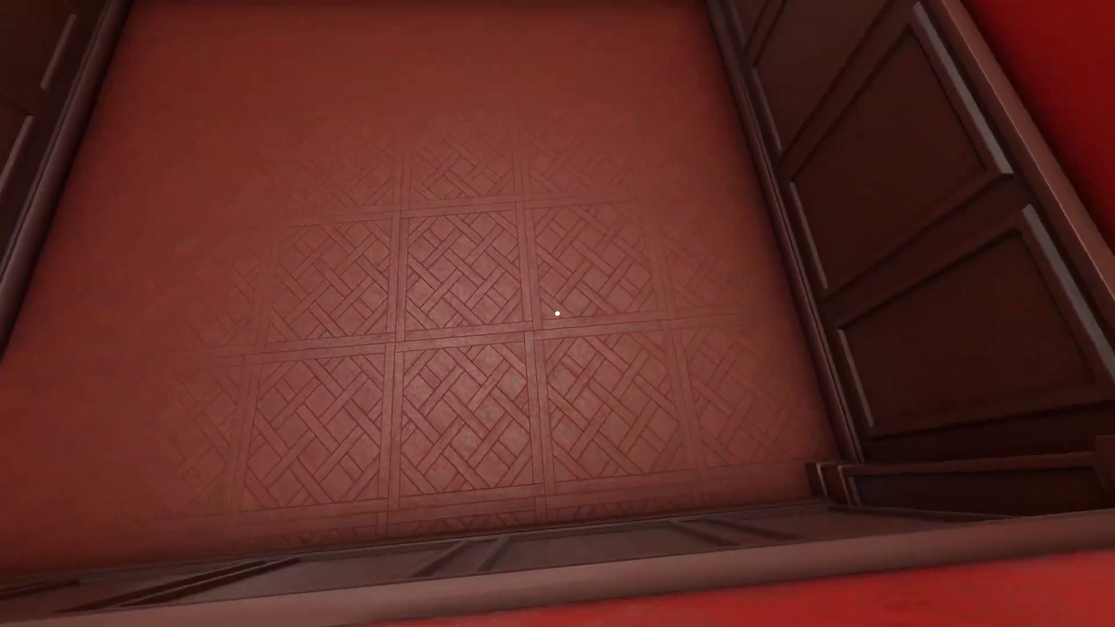
mouse_move(558, 314)
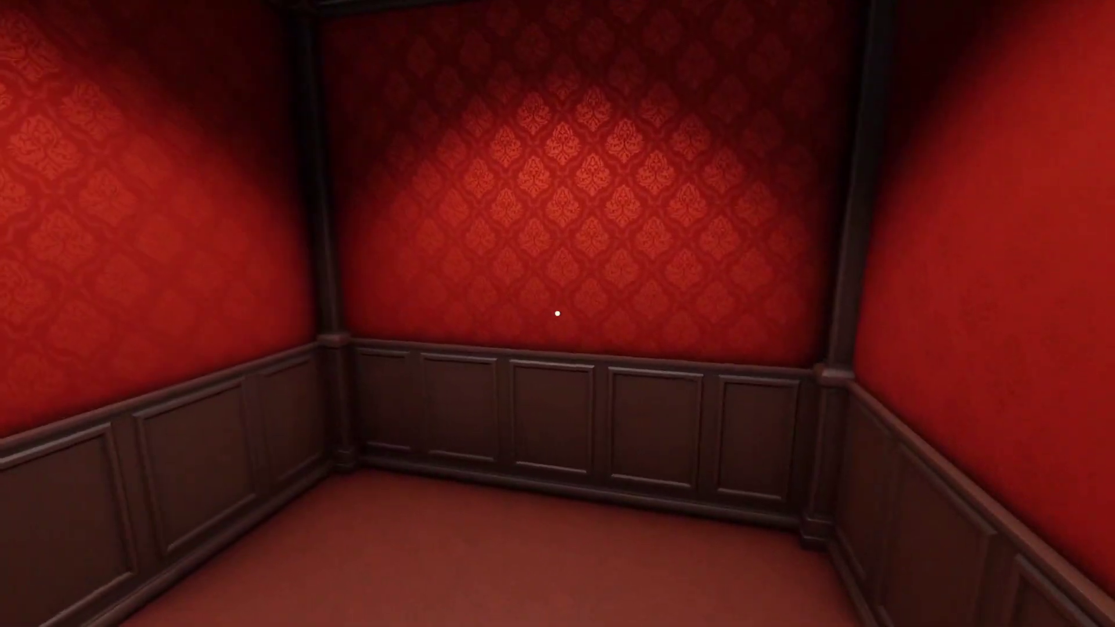
key(Tab)
- Extend the room layout with five sections: one at each end, two in a row beside the near end and one beside the middle
right_drag(555, 309, 555, 442)
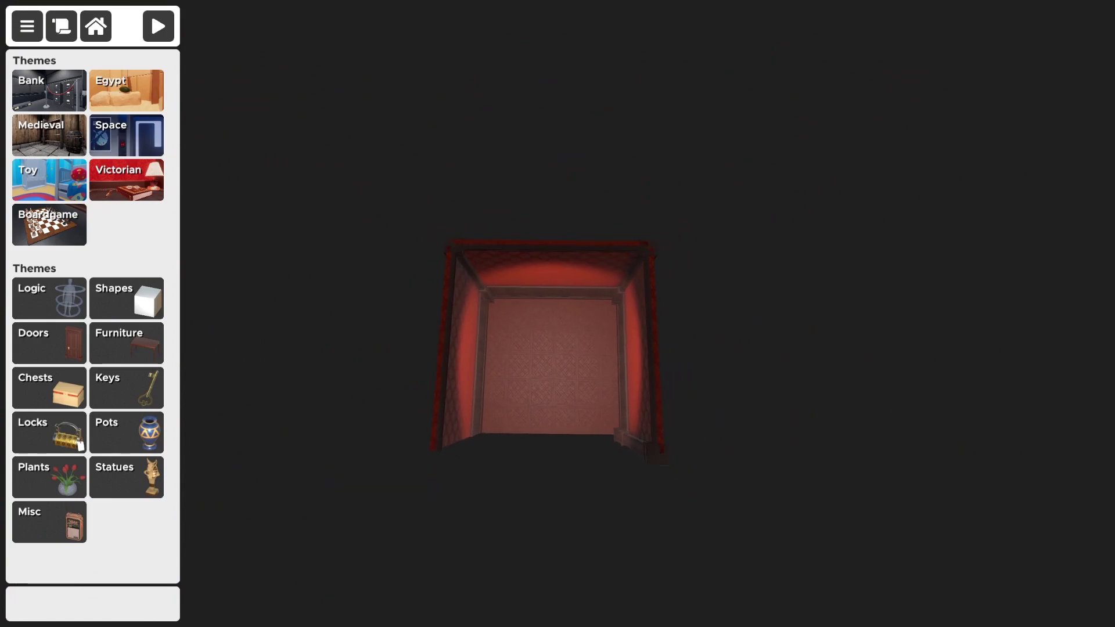
click(93, 27)
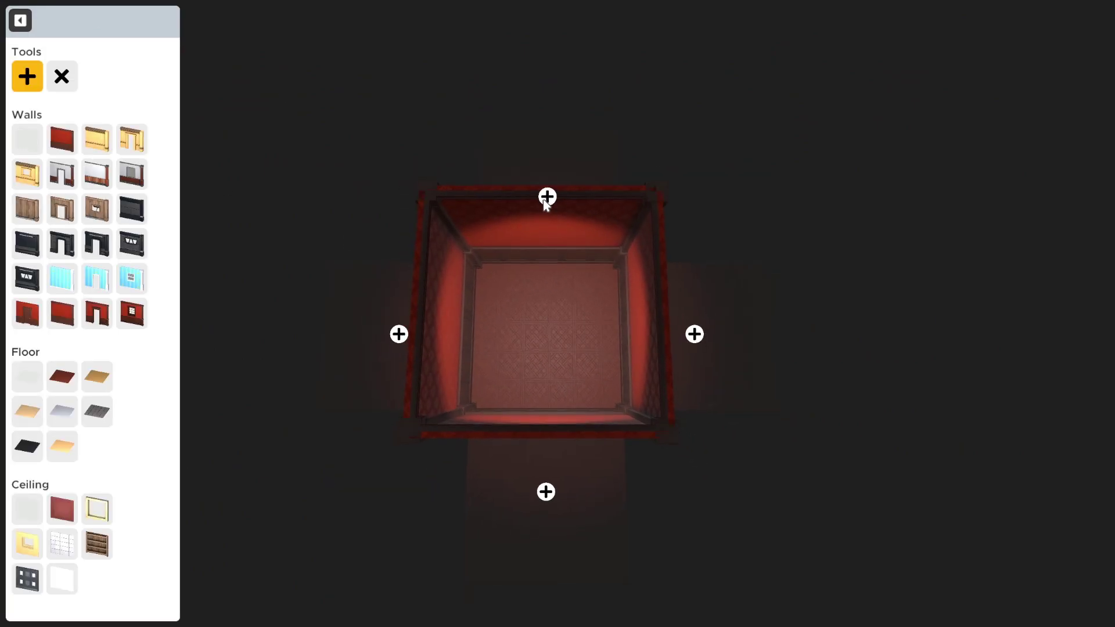
click(548, 199)
click(552, 442)
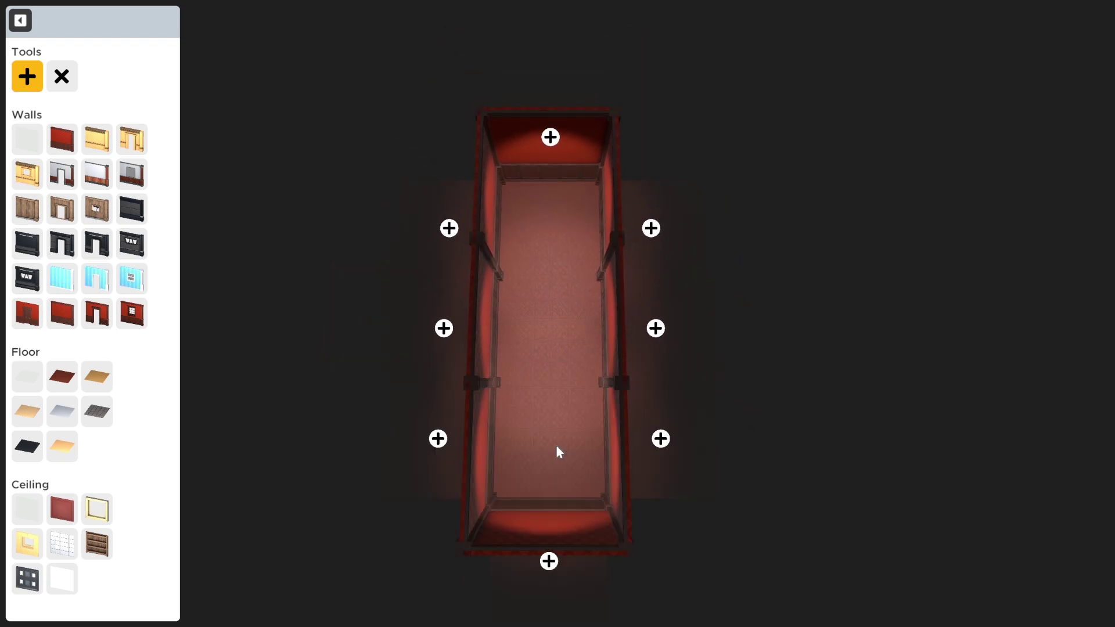
click(646, 421)
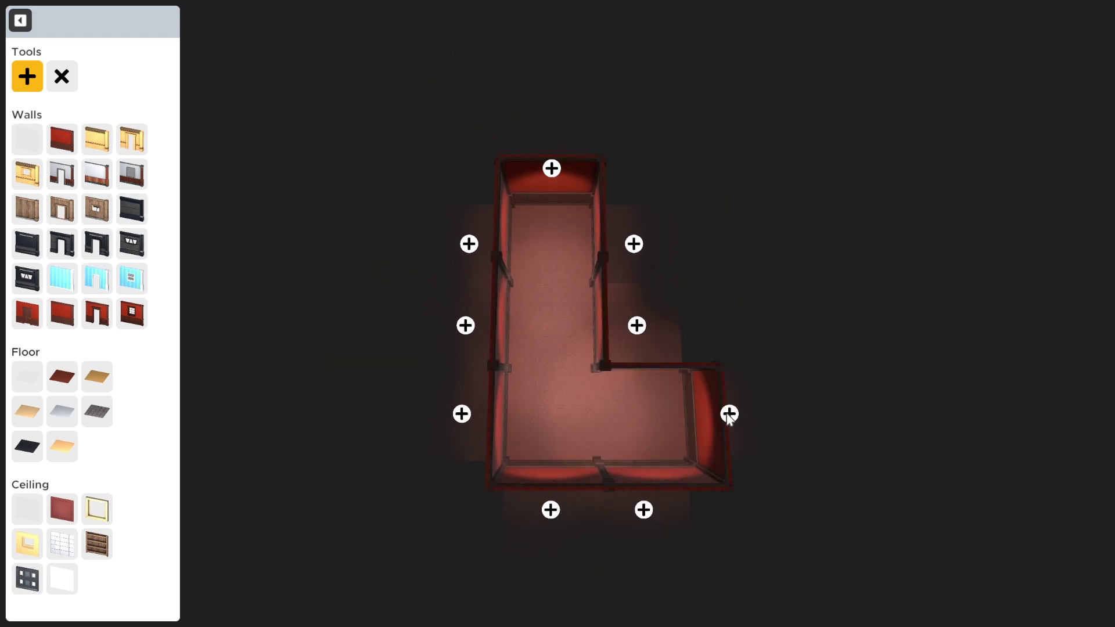
click(728, 415)
click(634, 323)
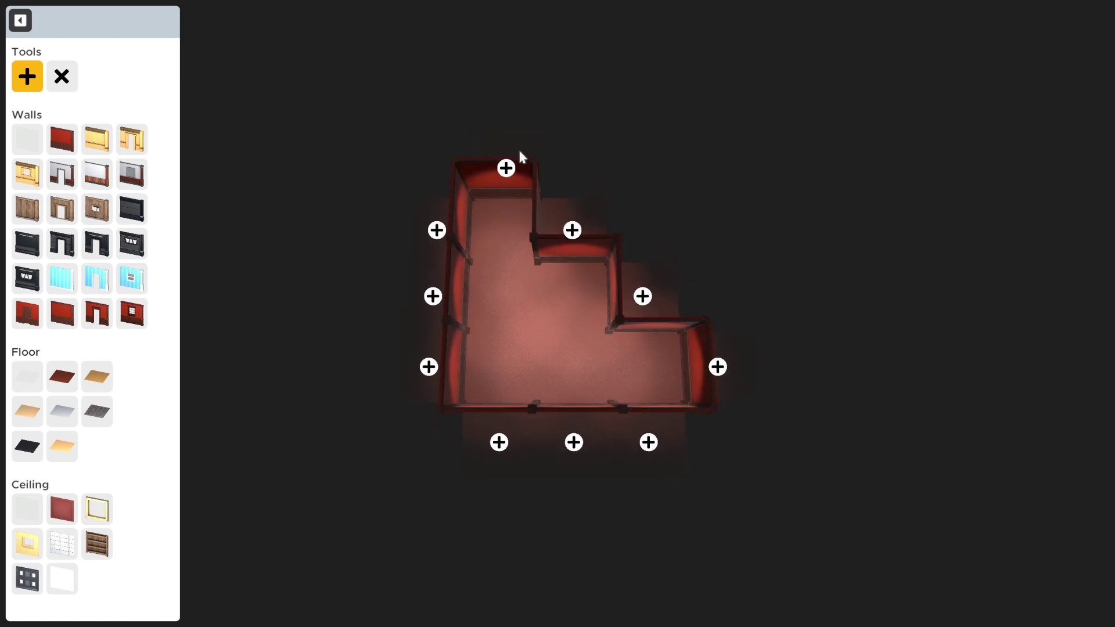
- Remove the section in the crook of the stepped layout and the middle section of the near row
click(63, 82)
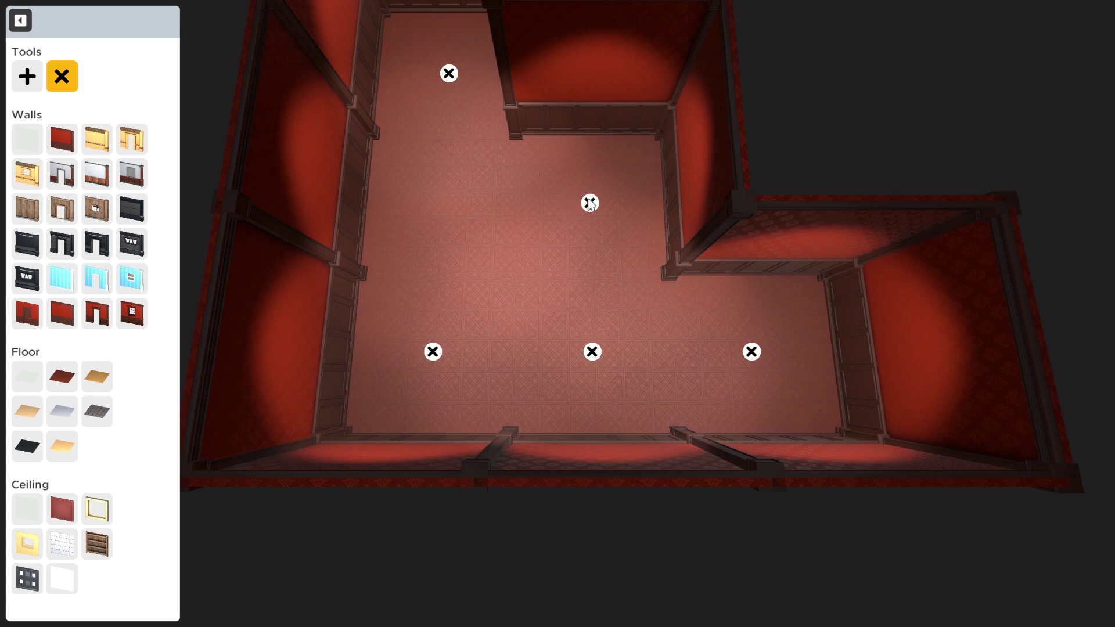
click(589, 203)
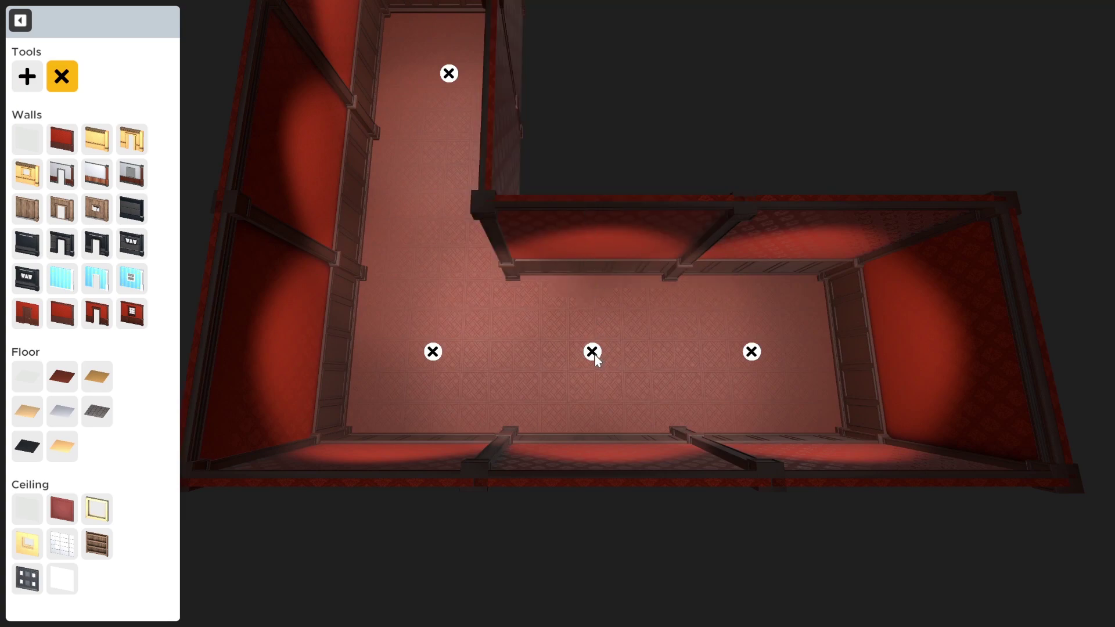
click(593, 353)
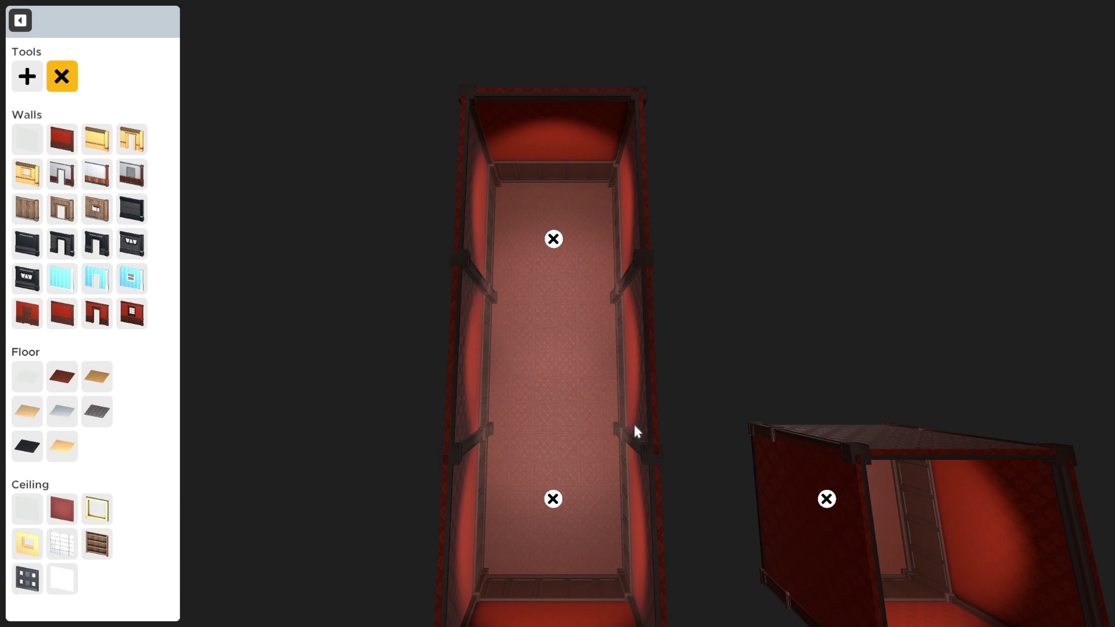
- Remove the detached section and the nearest section of the long strip to leave a two-section room
scroll(460, 287, down, 3)
middle_drag(507, 306, 412, 239)
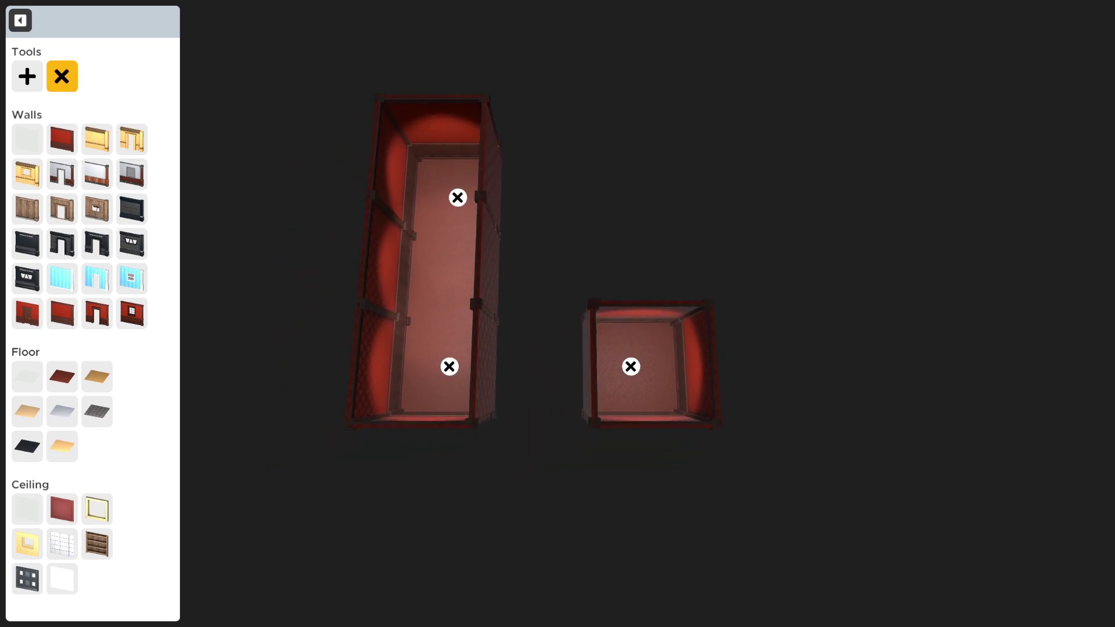
middle_drag(646, 305, 556, 312)
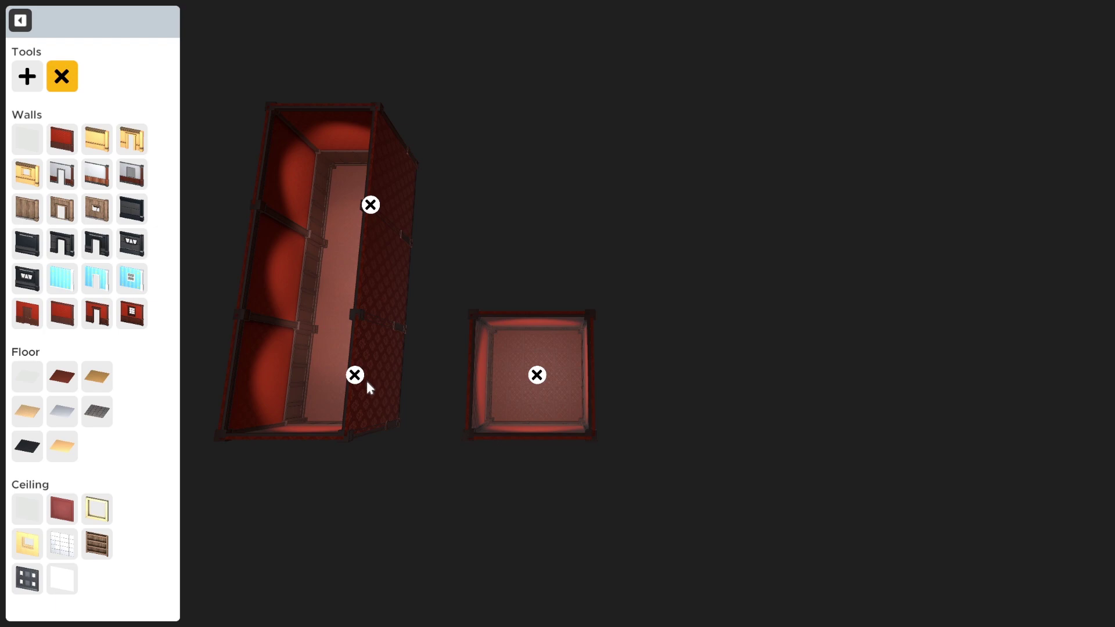
middle_drag(365, 378, 594, 528)
right_drag(496, 354, 496, 355)
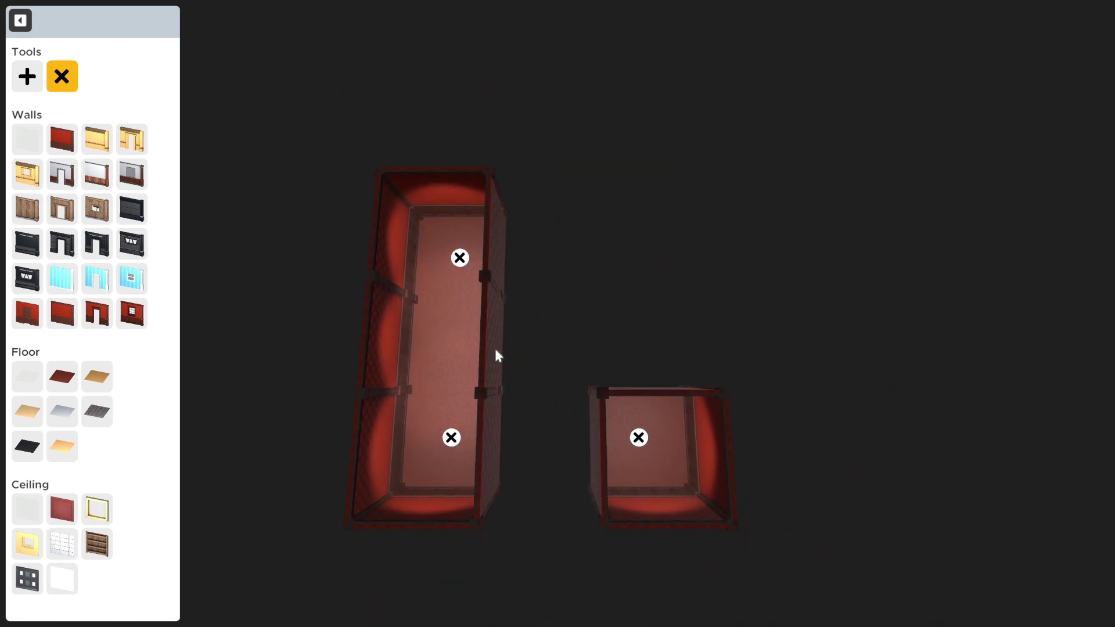
mouse_move(643, 446)
middle_down()
mouse_move(715, 401)
mouse_move(729, 377)
middle_up()
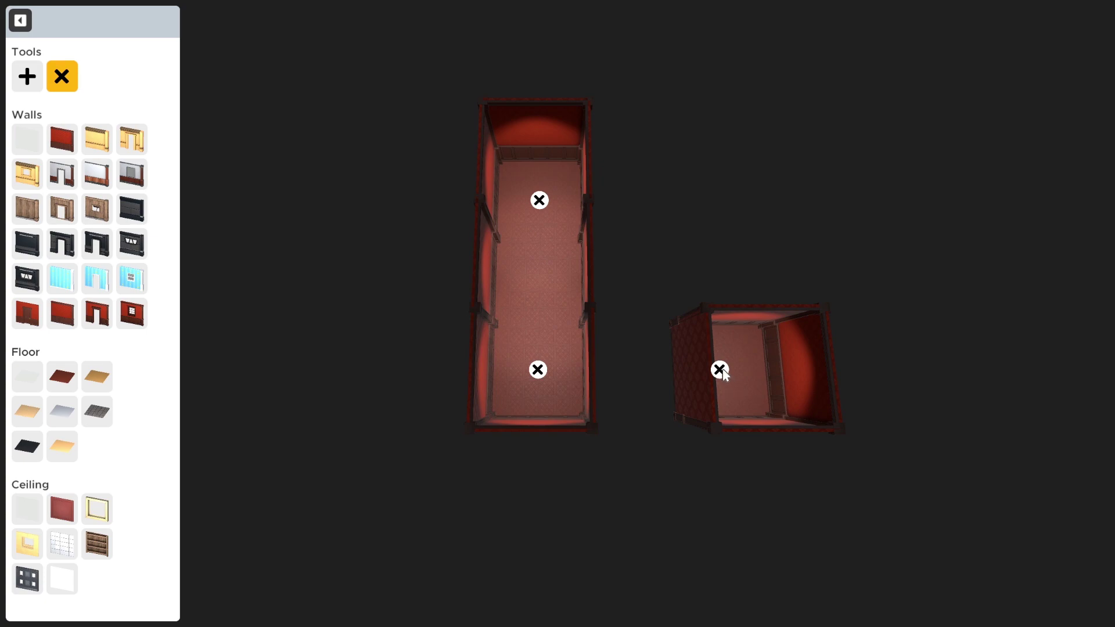
click(720, 370)
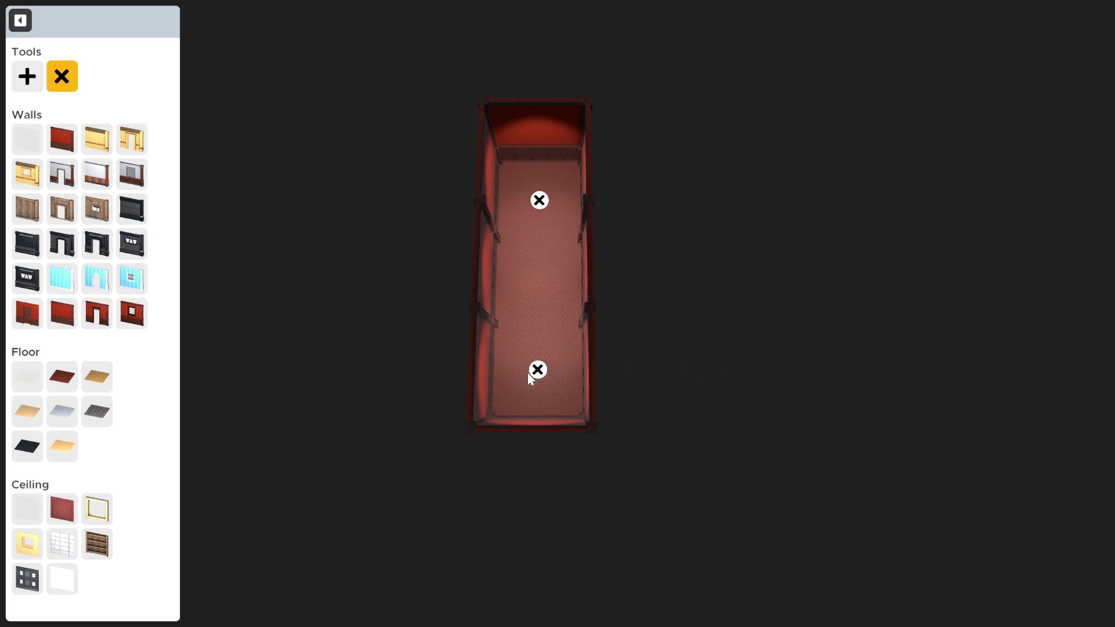
click(538, 369)
- Replace the far section's side walls with a blue starred wall on one side and a dark metal wall opposite
right_drag(519, 170, 520, 169)
right_drag(507, 294, 507, 293)
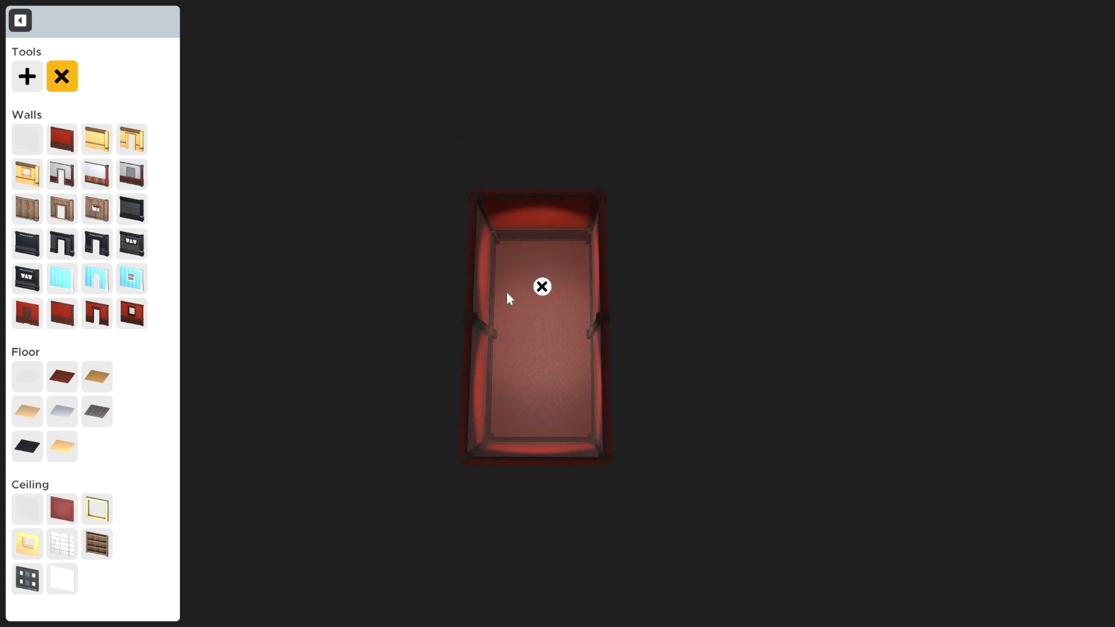
scroll(500, 474, up, 5)
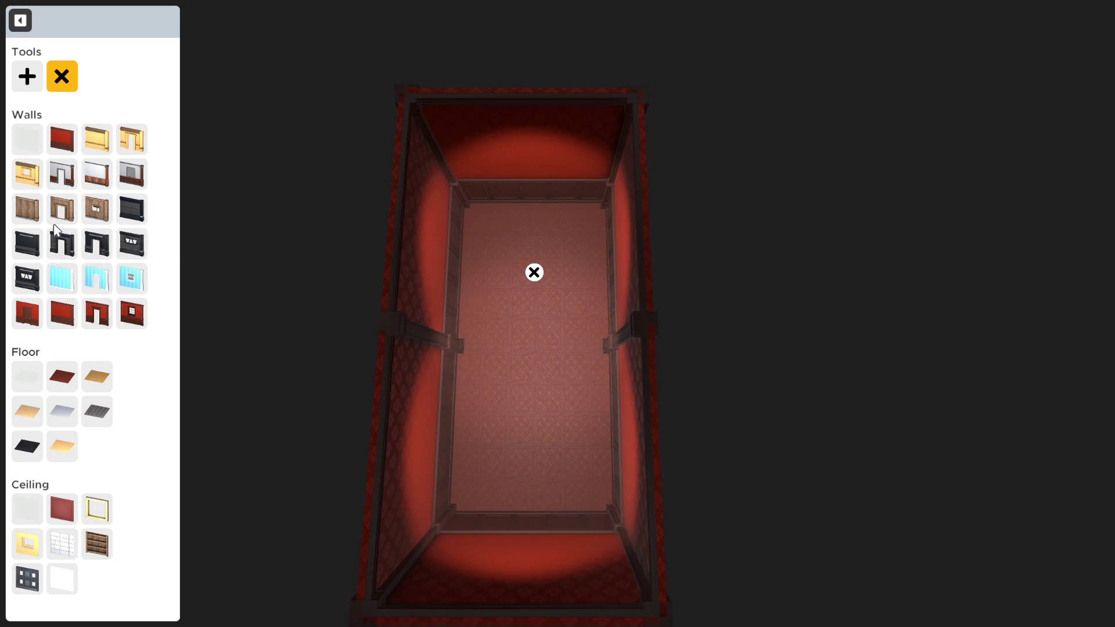
click(61, 287)
click(441, 245)
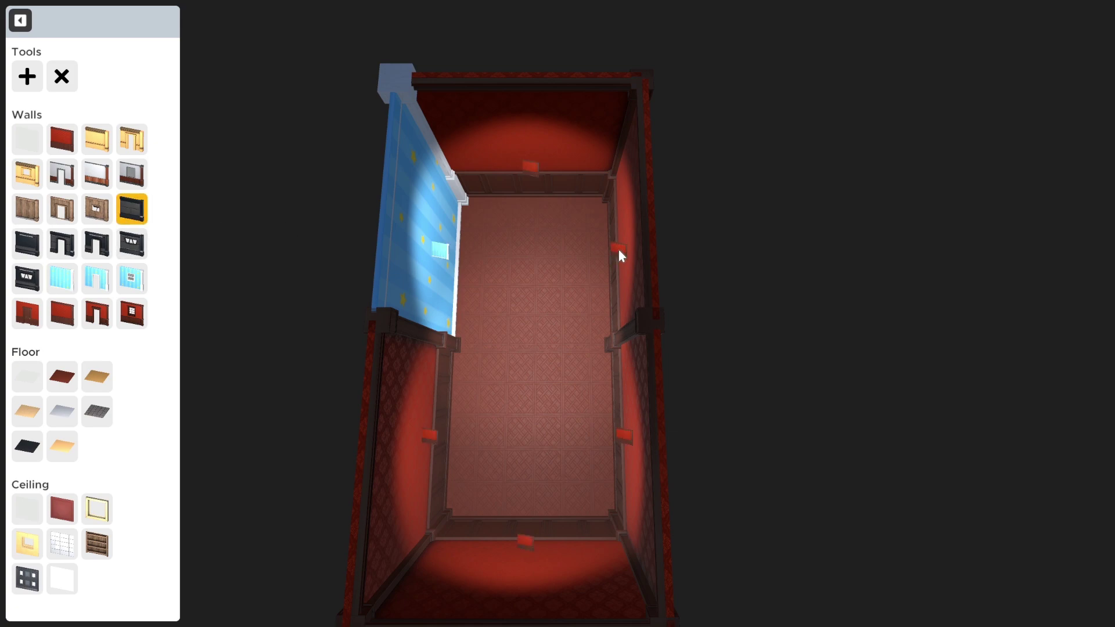
click(622, 253)
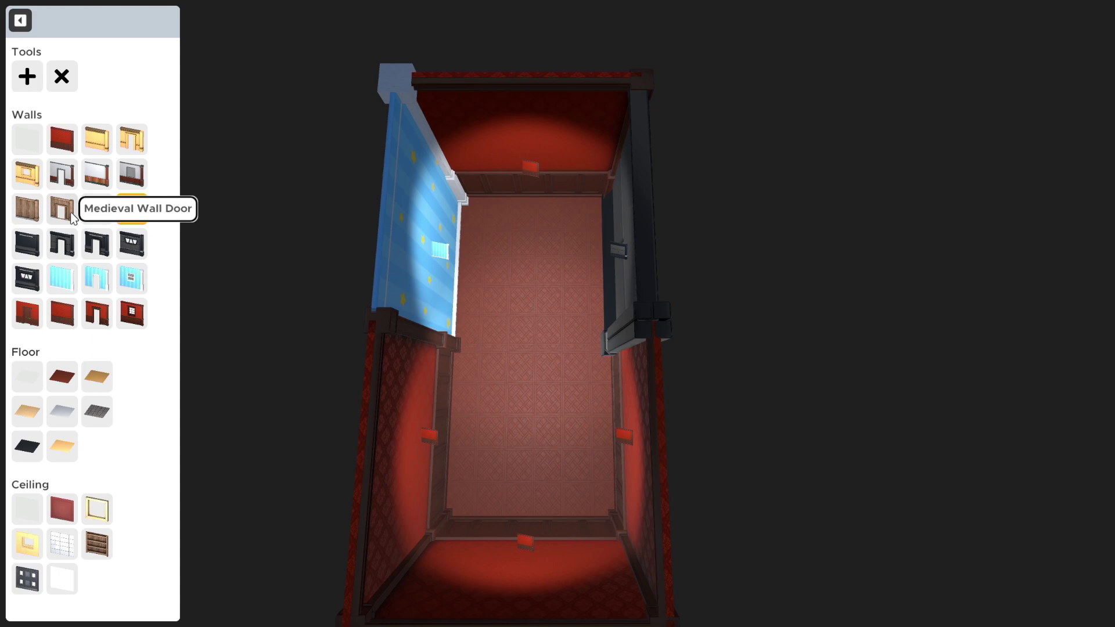
- Apply the Medieval Wall Door to the far end wall and the medieval window wall to the near end wall
click(534, 166)
scroll(512, 180, down, 5)
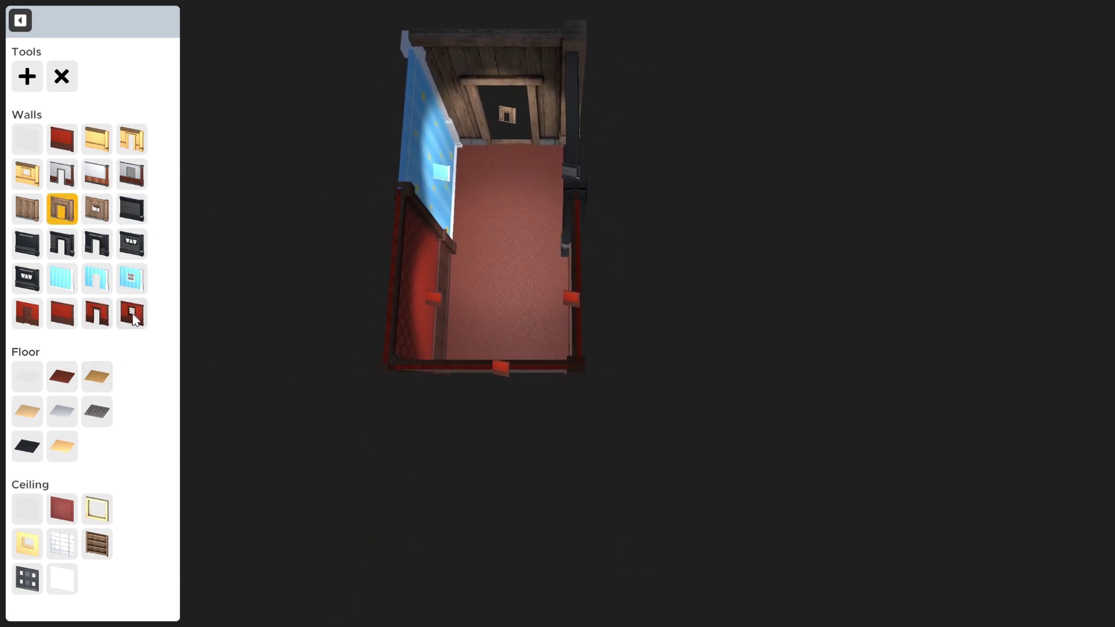
click(97, 208)
scroll(489, 366, up, 5)
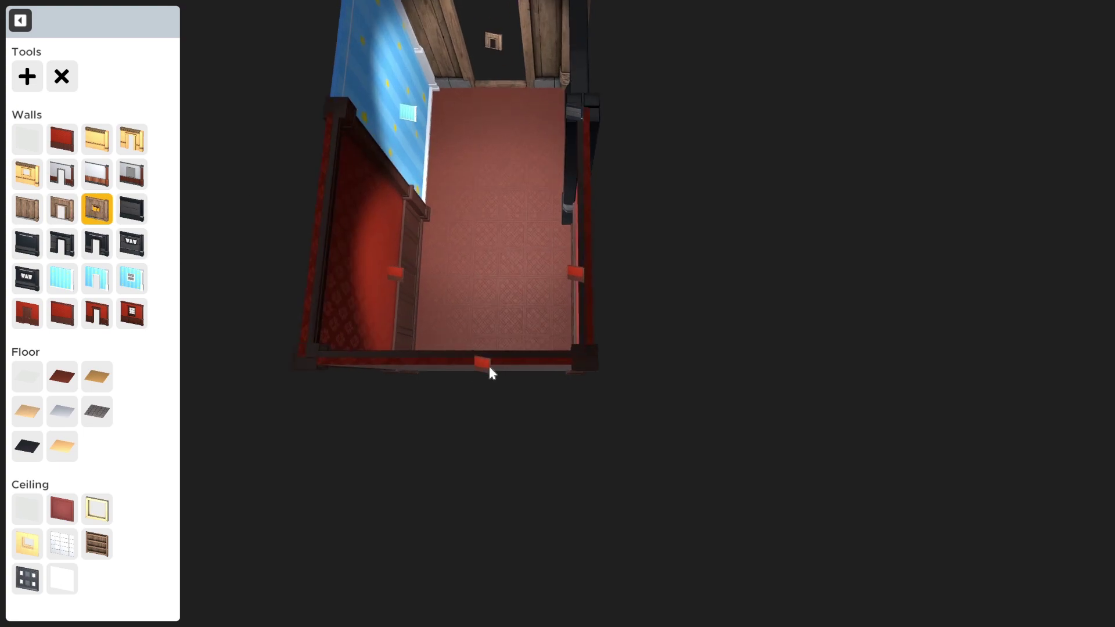
click(486, 365)
scroll(486, 365, down, 5)
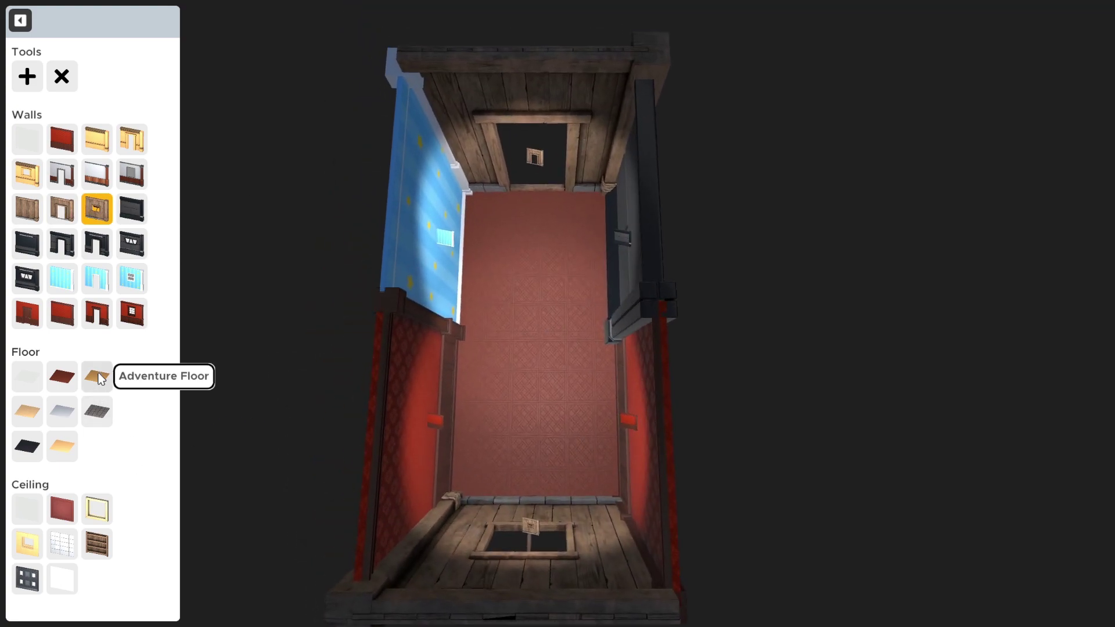
- Apply the Adventure Floor to the near section and the light wood floor to the far section
click(539, 422)
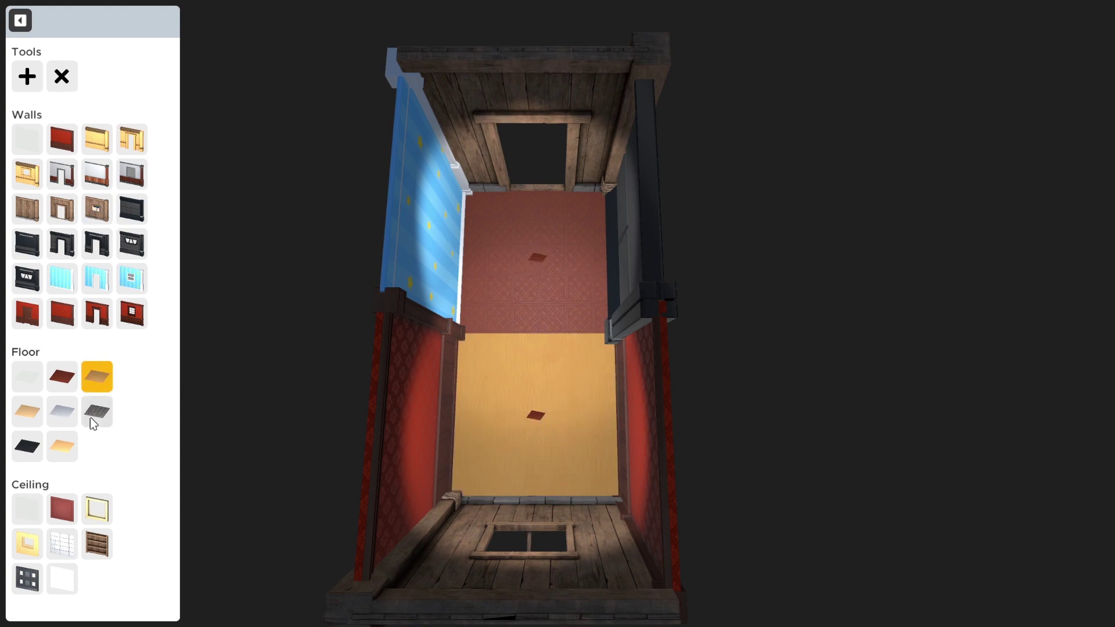
click(62, 446)
click(538, 260)
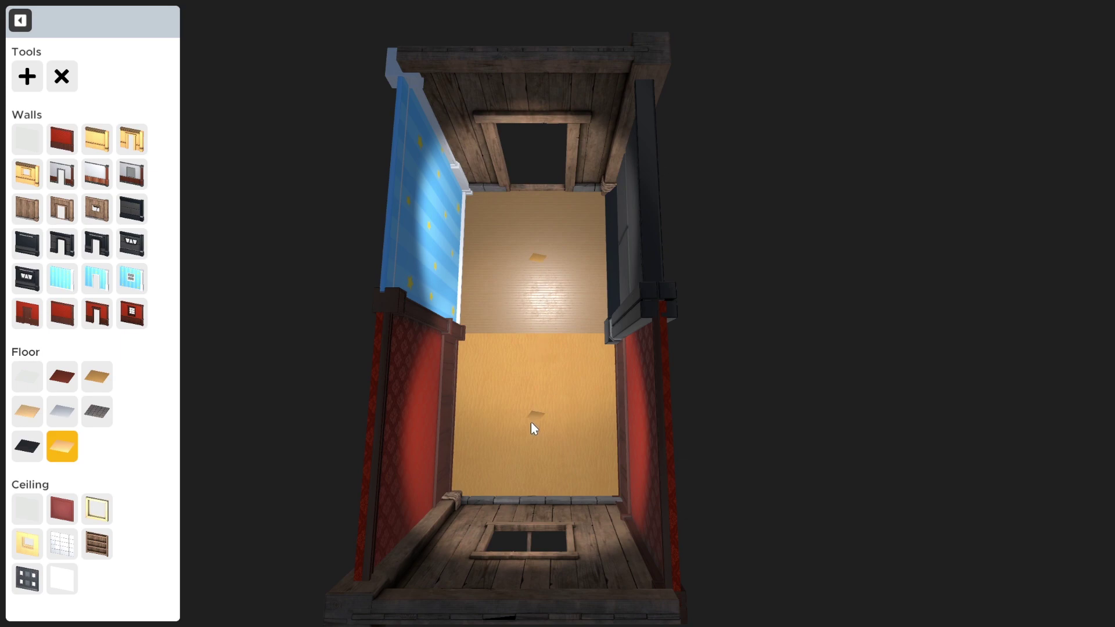
- Apply the yellow ceiling with a square opening to both sections of the room
scroll(531, 425, up, 1)
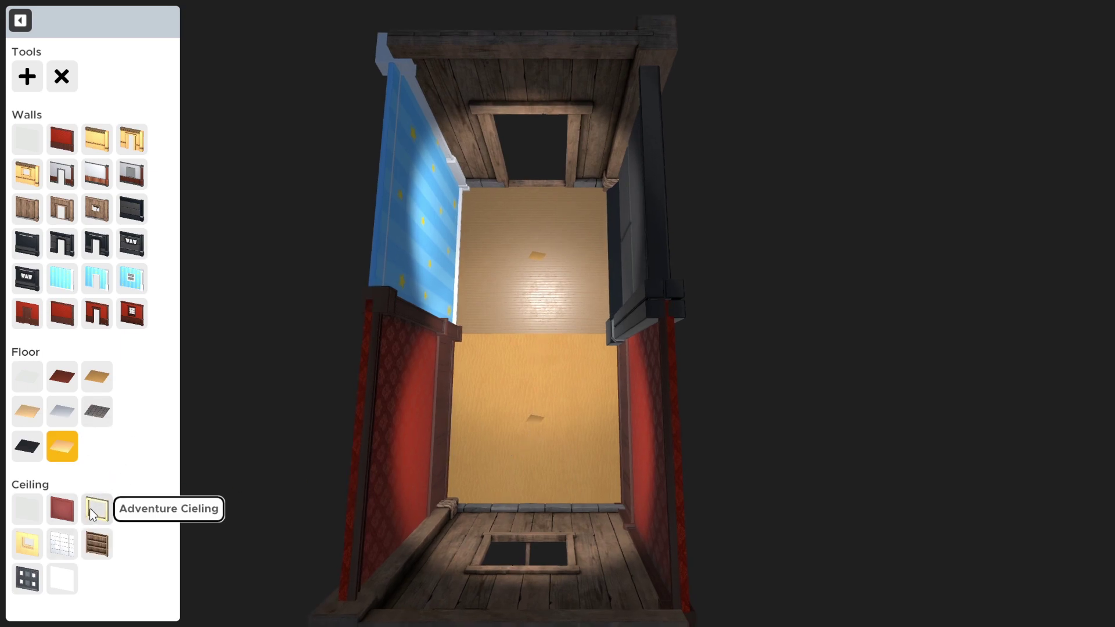
click(35, 549)
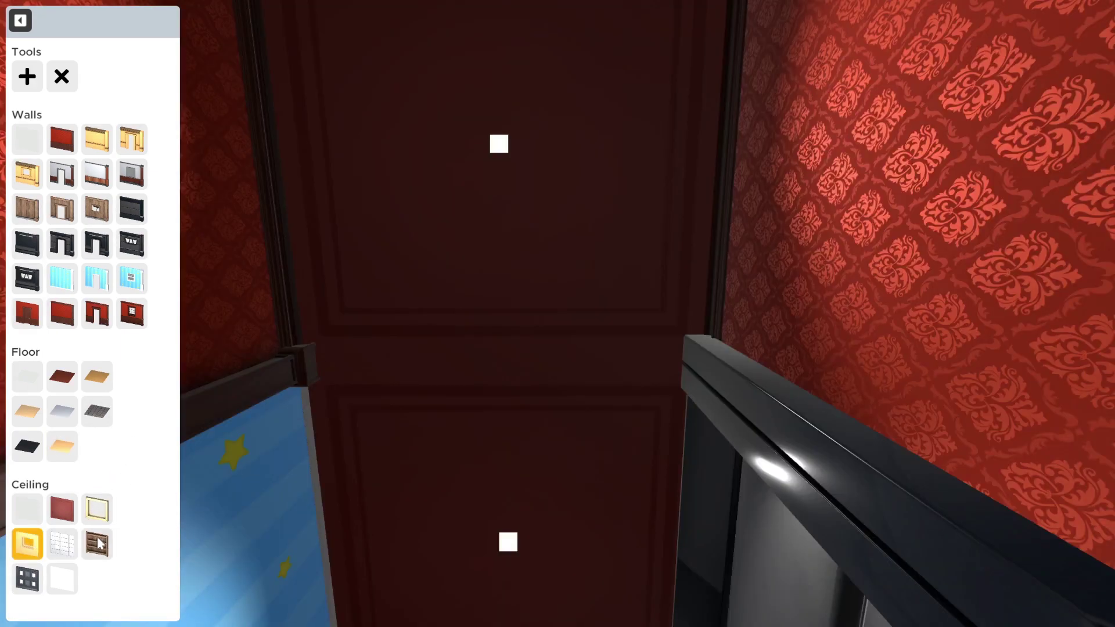
click(503, 544)
click(507, 154)
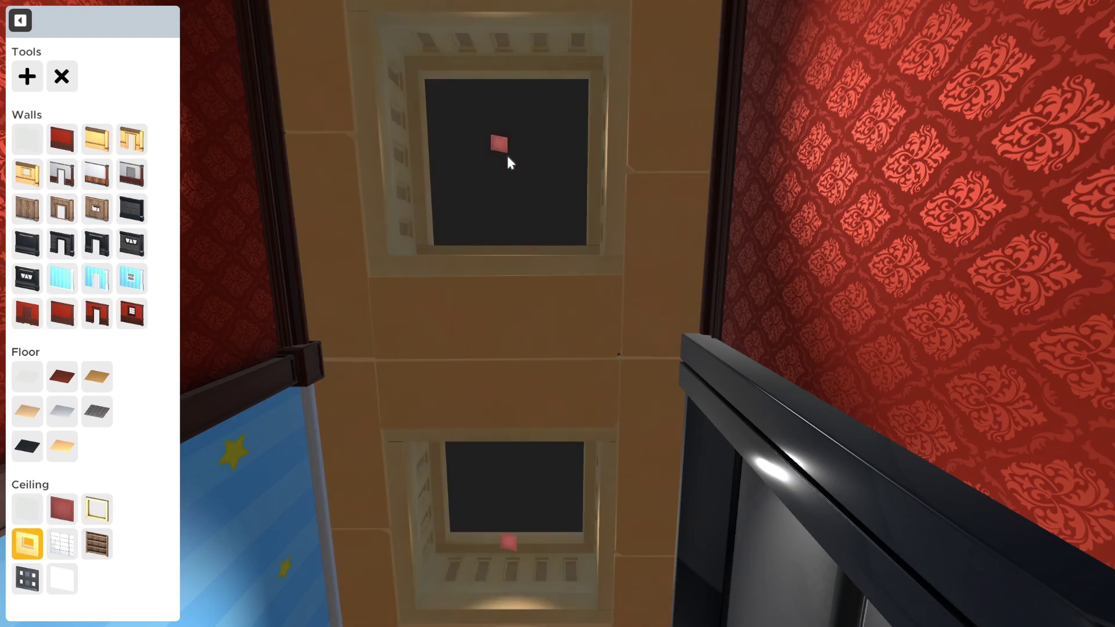
right_drag(506, 153, 556, 312)
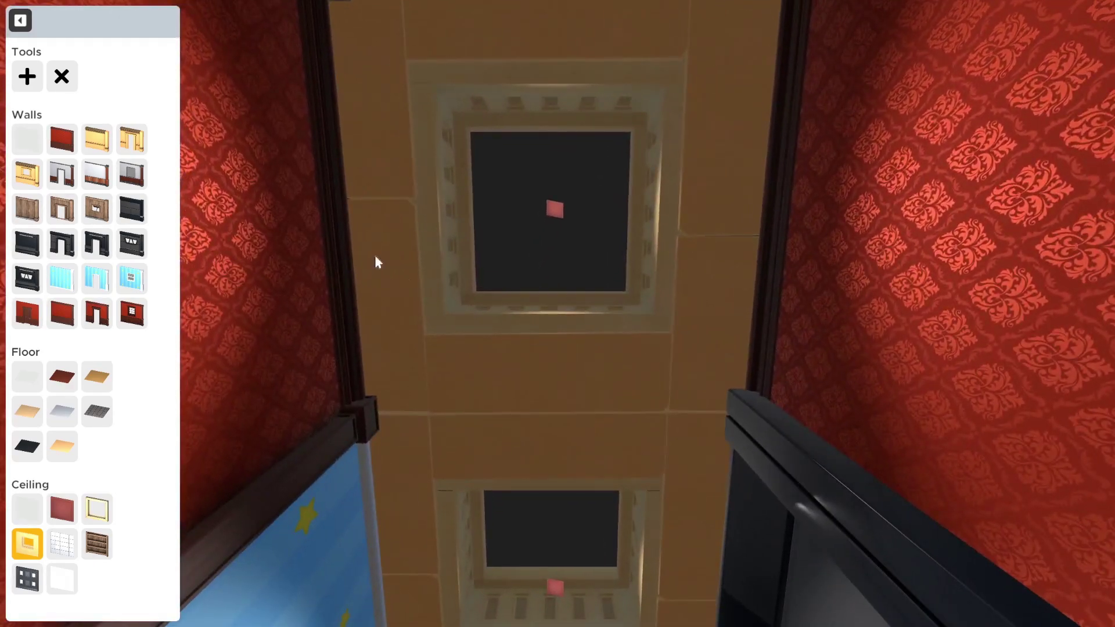
- Leave layout editing, playtest the redecorated room to check its walls and floor, and return to the editor
click(21, 23)
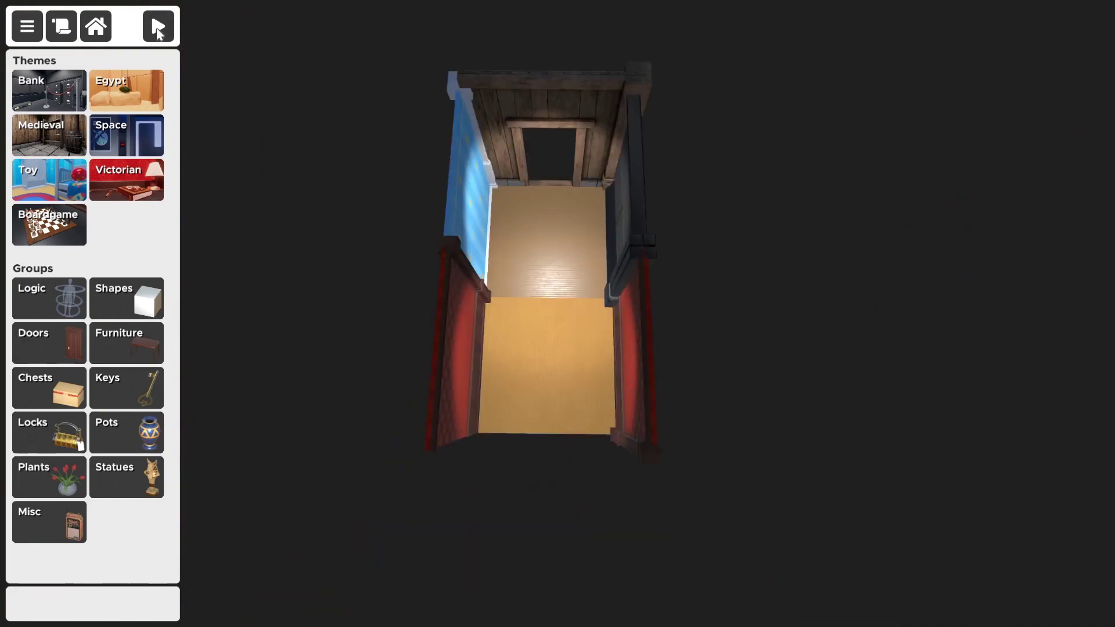
click(158, 29)
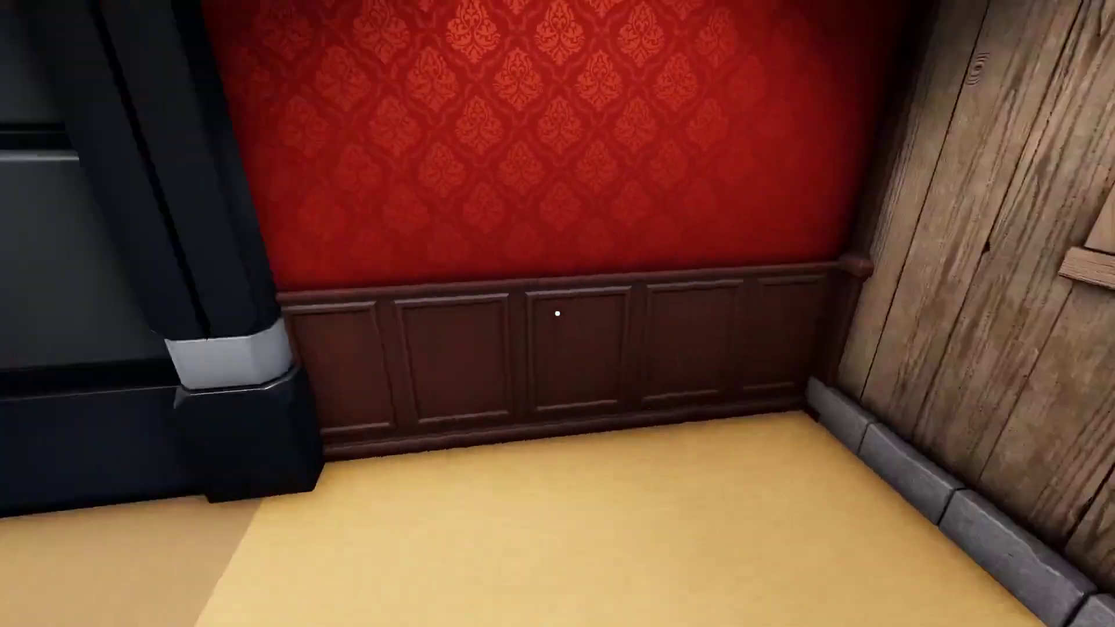
key(Escape)
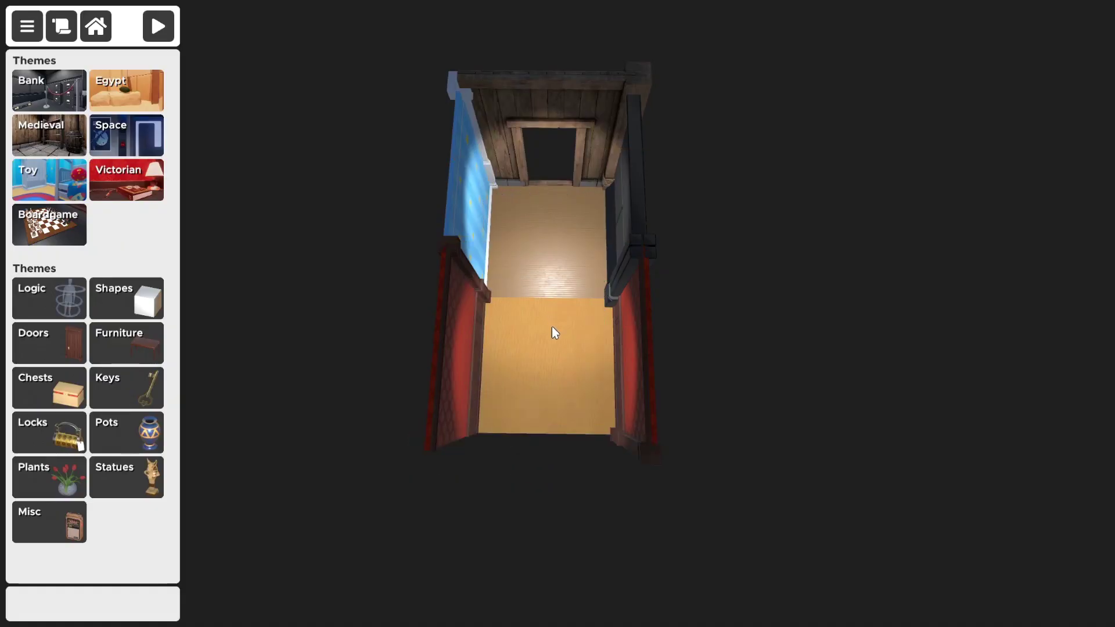
- Place a tan vase and a blue vase from the Egypt theme beside the dark wall and another blue vase beside the starred wall
key(w)
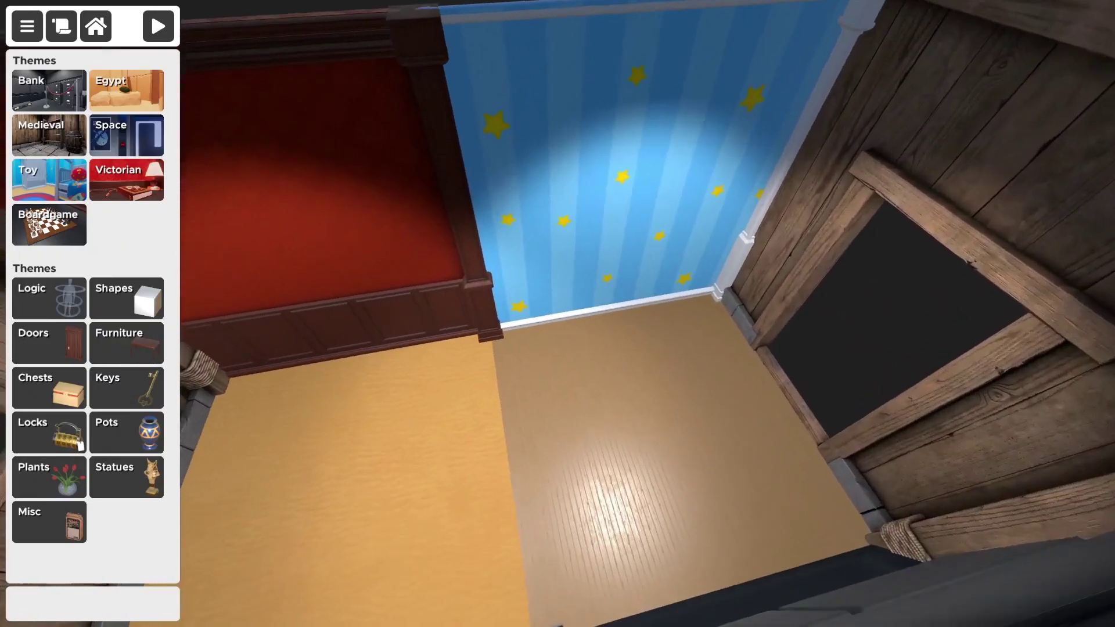
key(w)
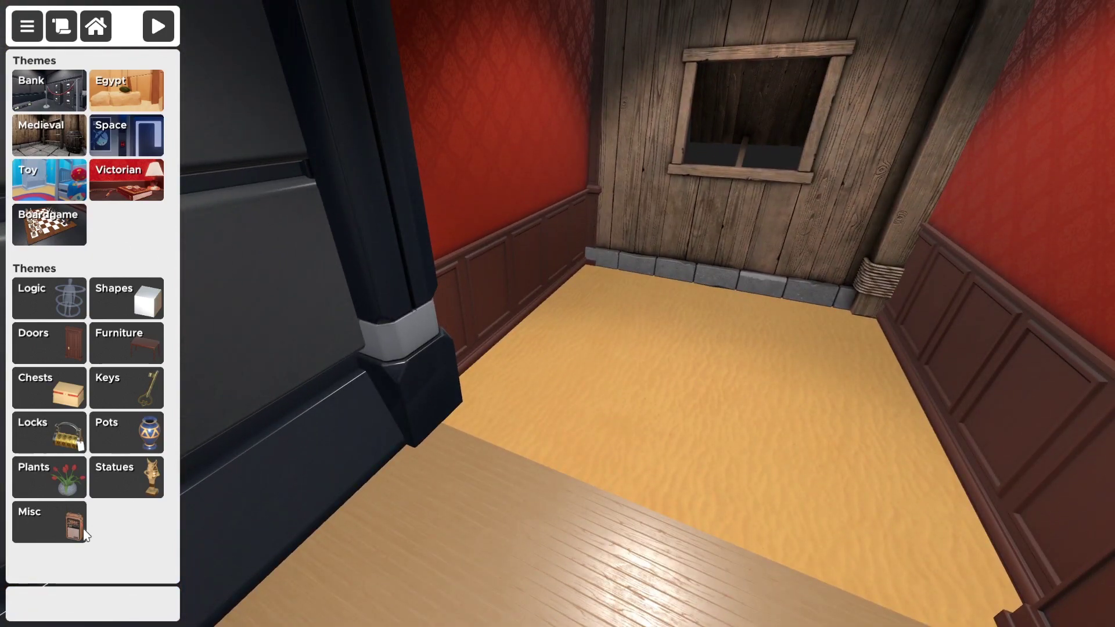
right_drag(394, 168, 192, 129)
key(s)
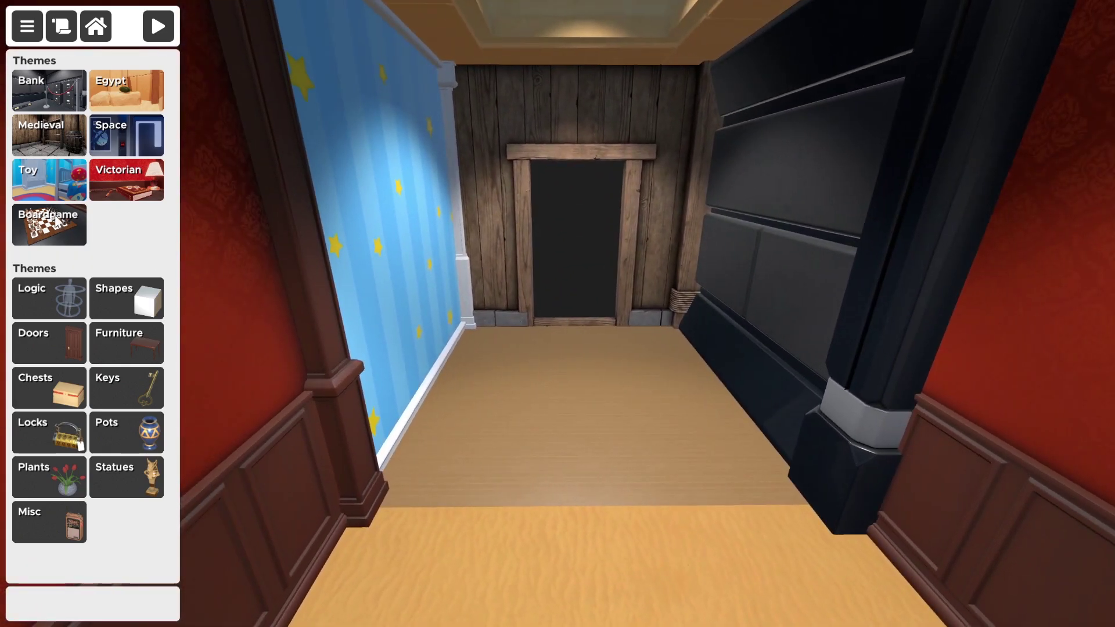
click(125, 92)
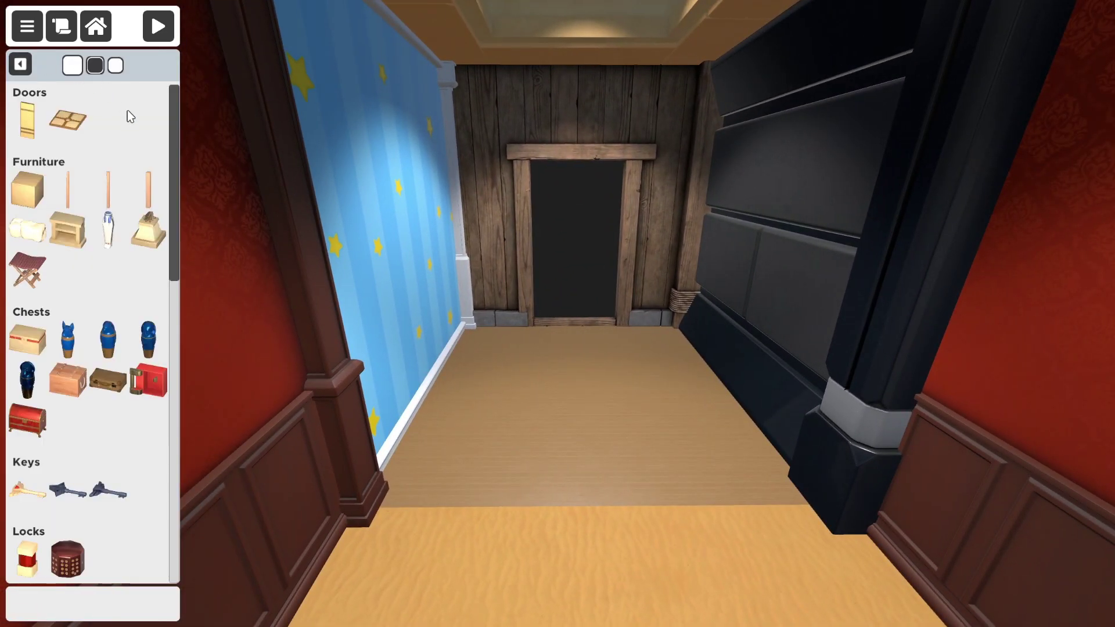
scroll(112, 300, down, 5)
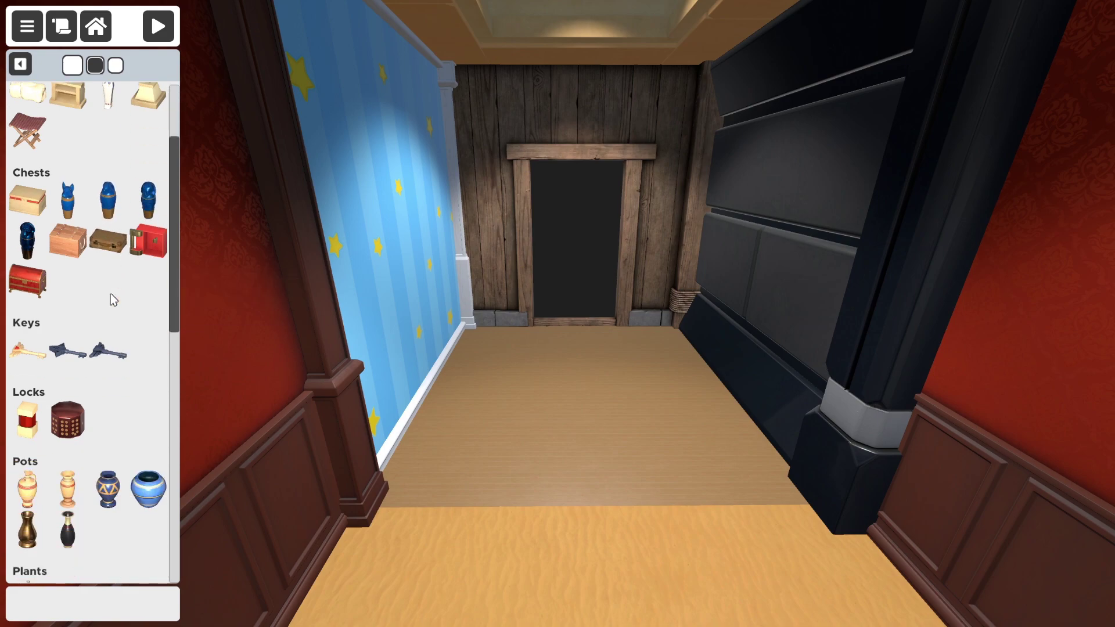
drag(172, 316, 174, 386)
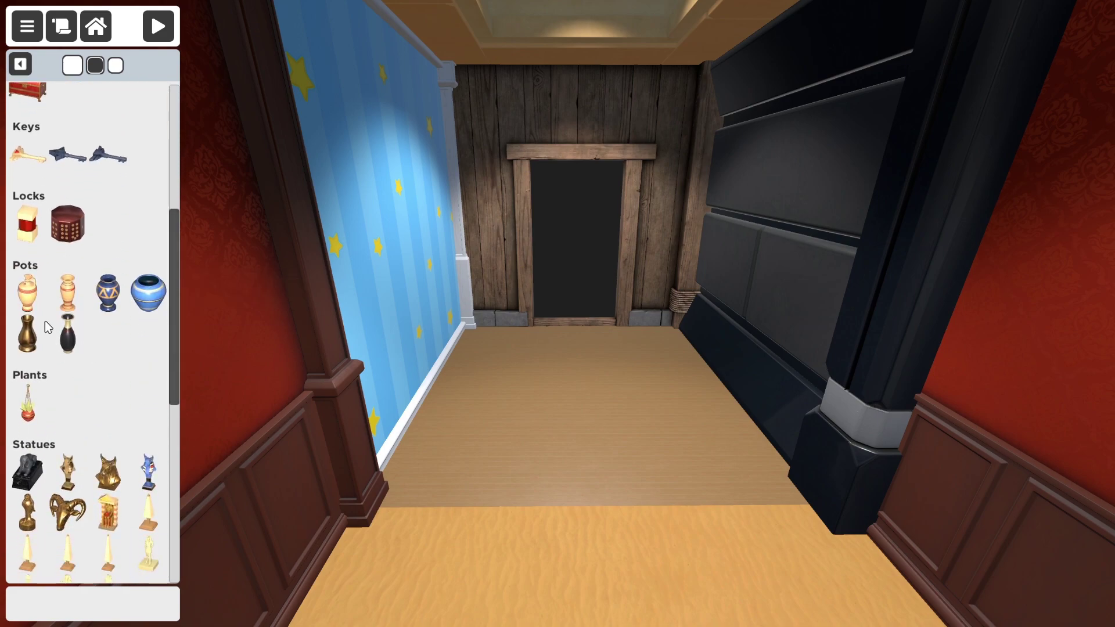
click(67, 295)
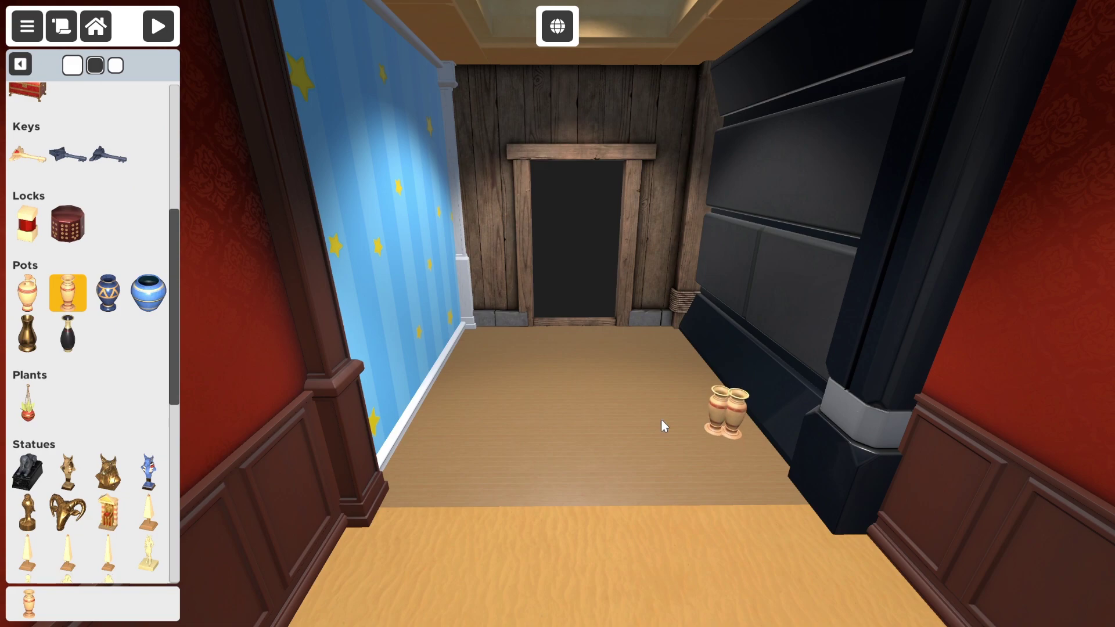
click(100, 289)
click(709, 375)
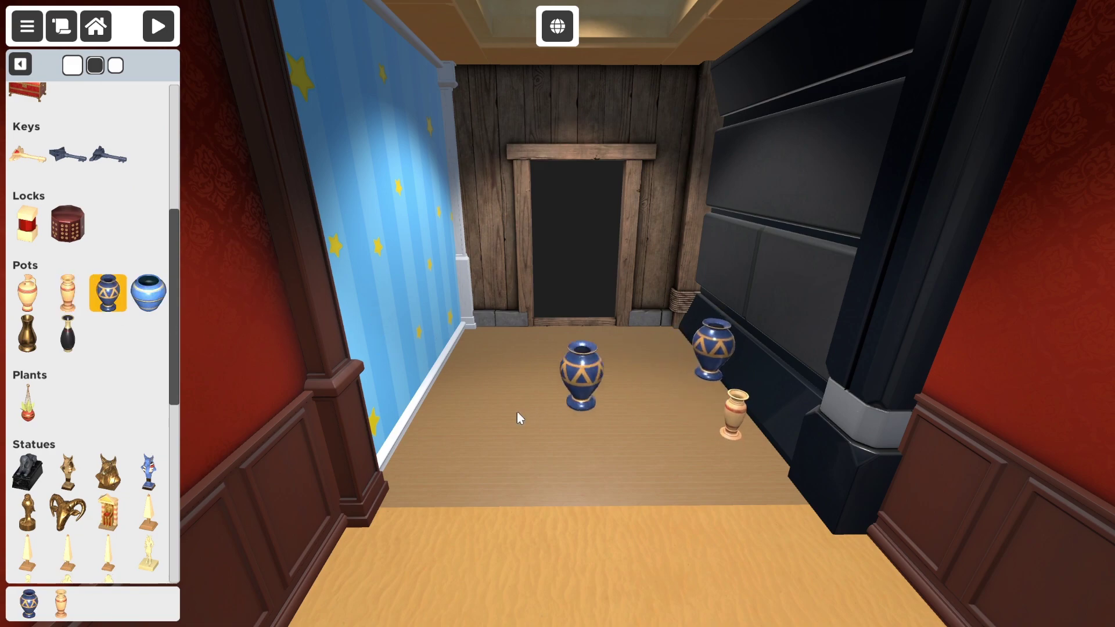
click(457, 390)
right_click(521, 334)
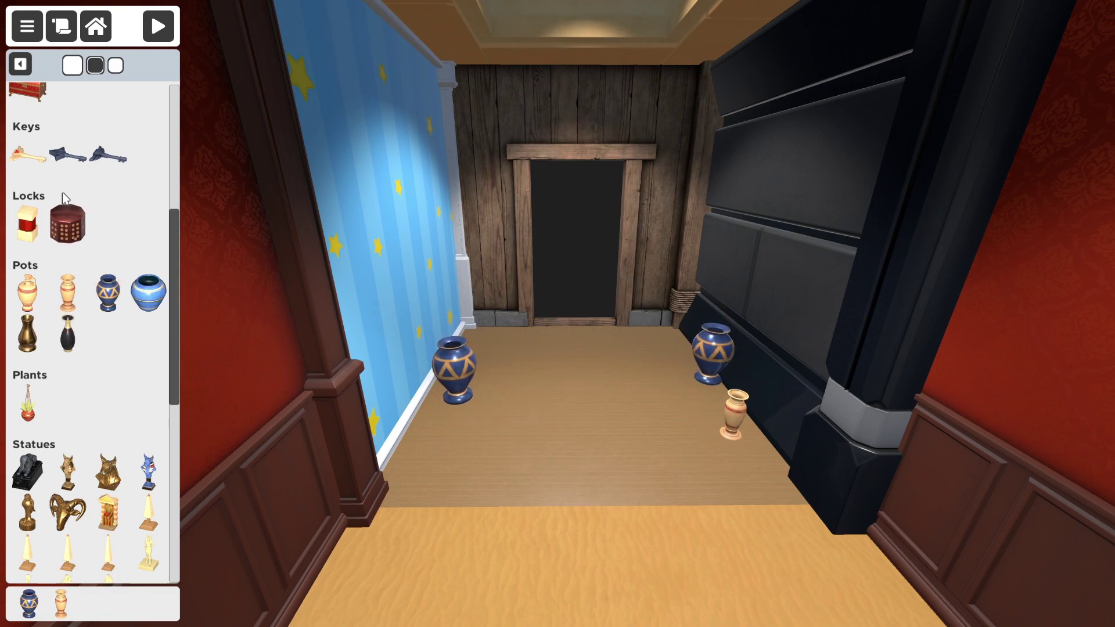
- Browse the Victorian theme and the Furniture group of the object library for furniture to place
click(21, 65)
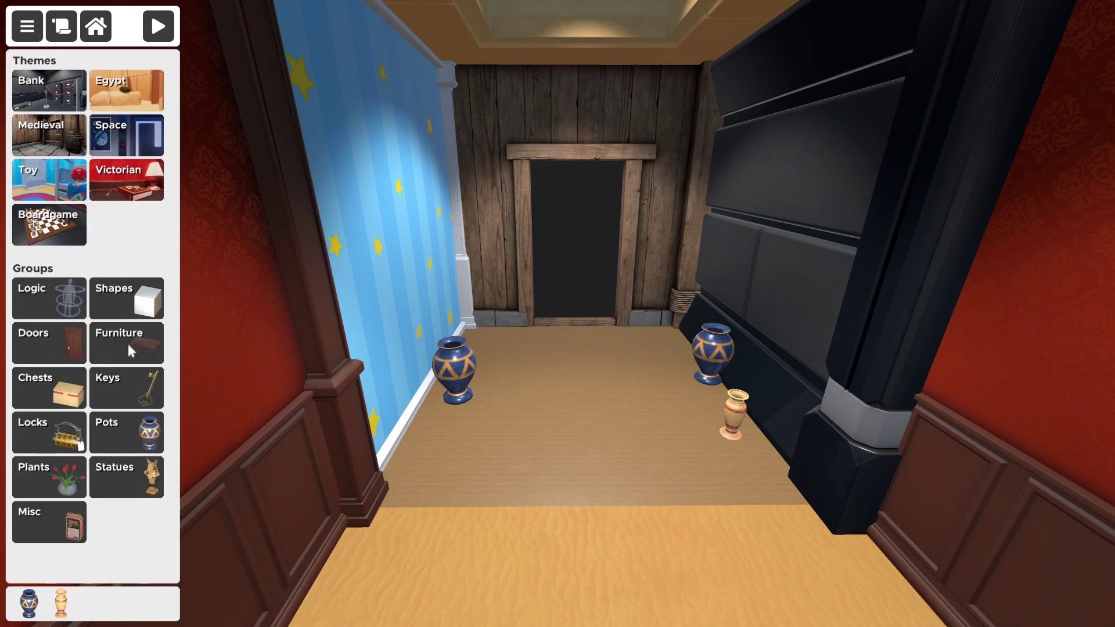
click(122, 191)
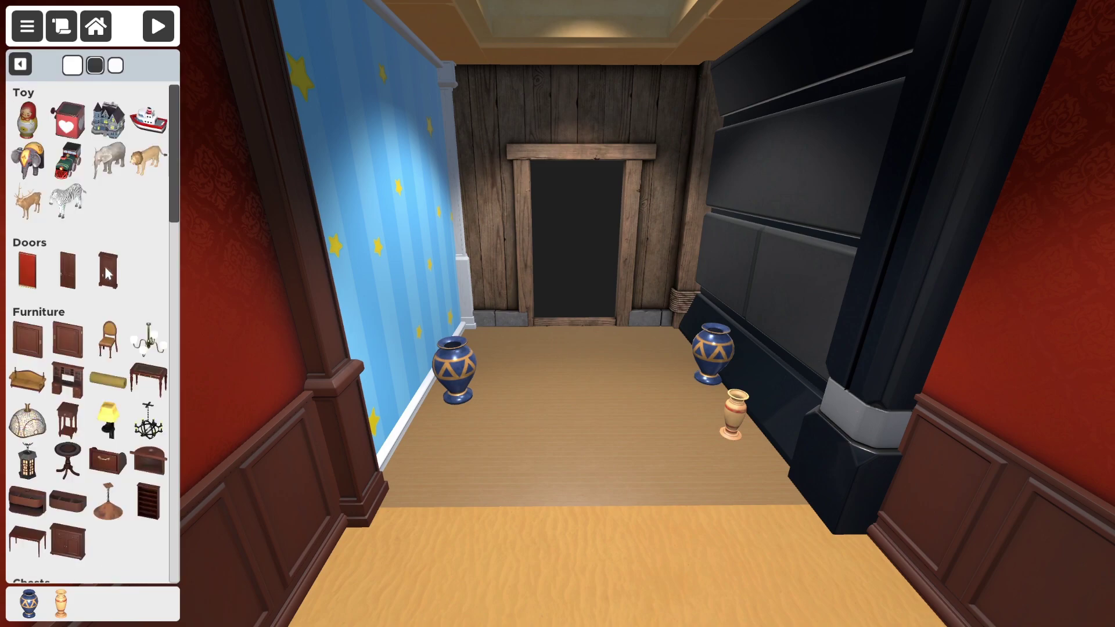
scroll(97, 366, down, 1)
click(19, 68)
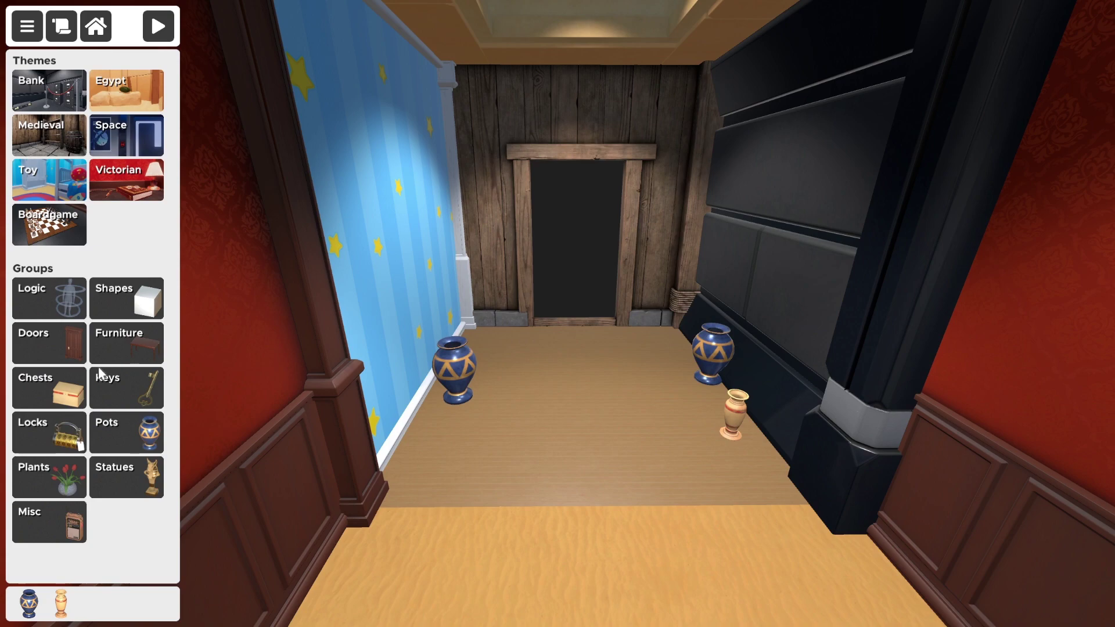
click(116, 340)
scroll(102, 199, down, 3)
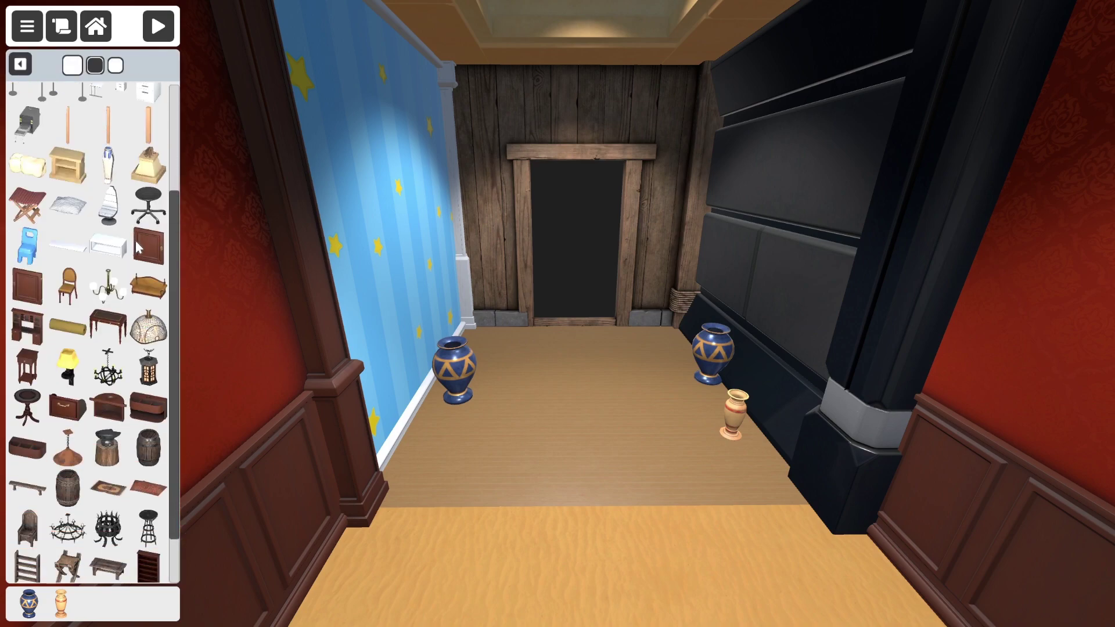
scroll(137, 247, up, 2)
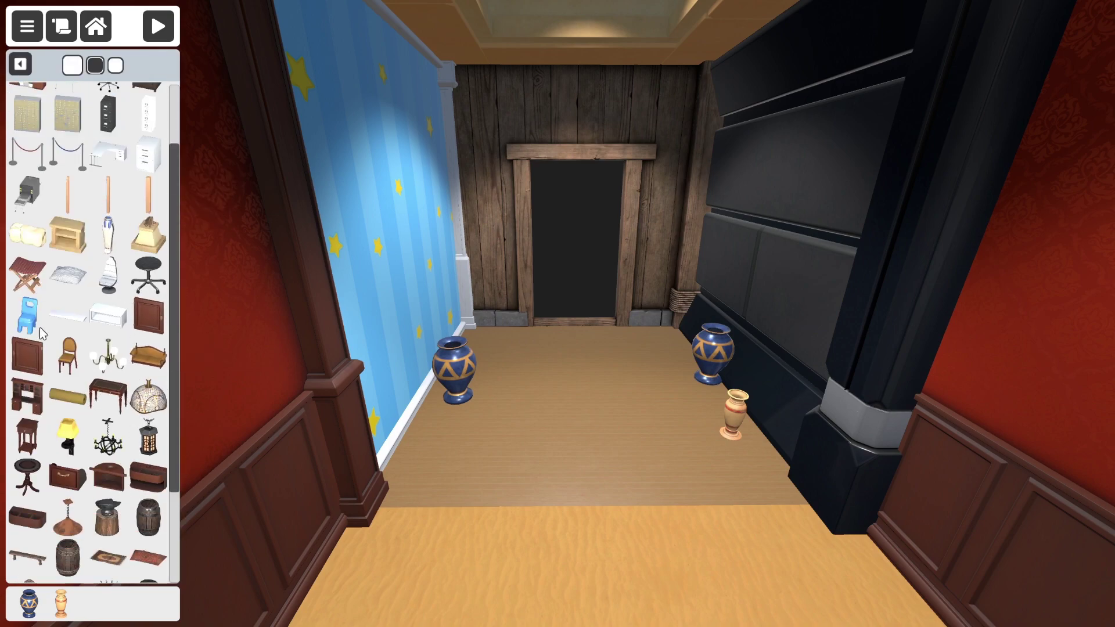
scroll(103, 174, down, 4)
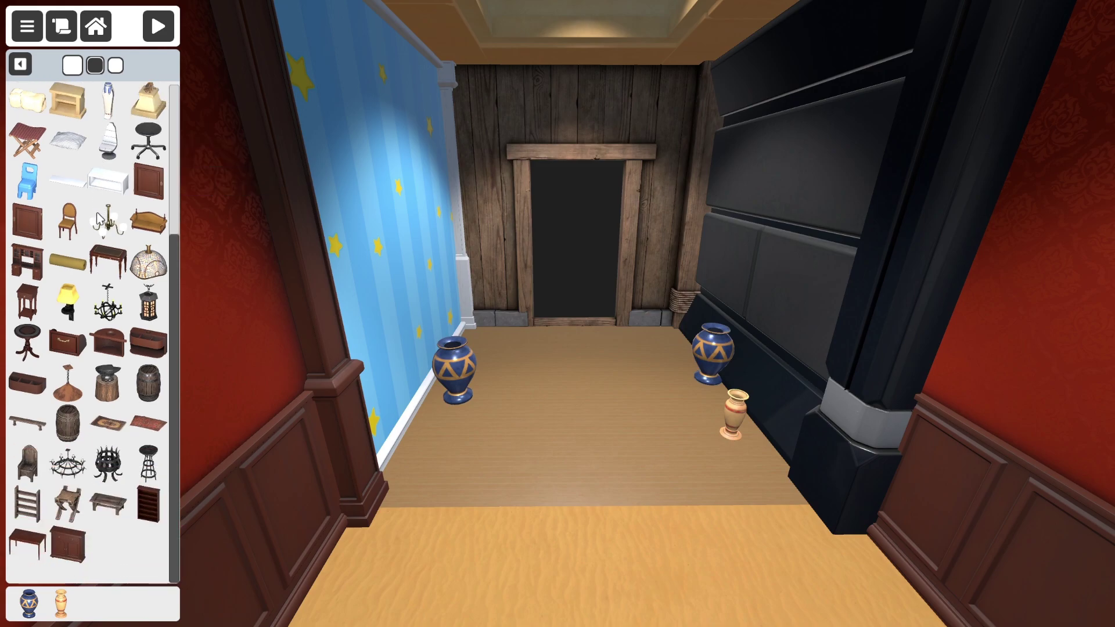
- Place the rectangular wooden table against the red wall between the window wall and the starred wall
click(29, 541)
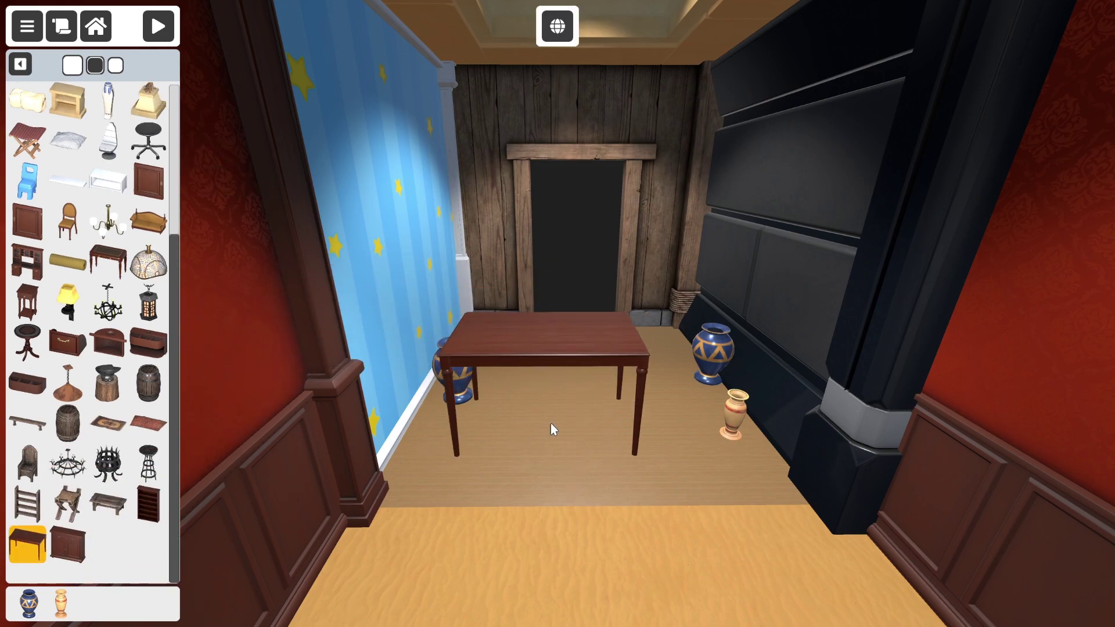
right_drag(553, 428, 988, 418)
right_drag(617, 323, 585, 319)
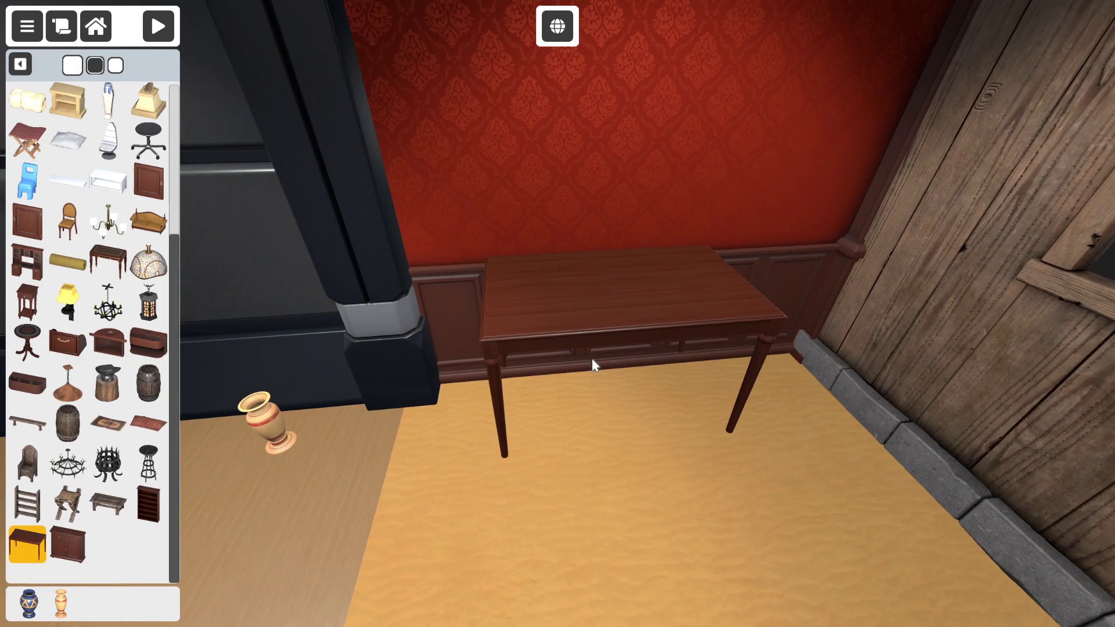
right_drag(581, 363, 686, 354)
right_drag(510, 314, 697, 313)
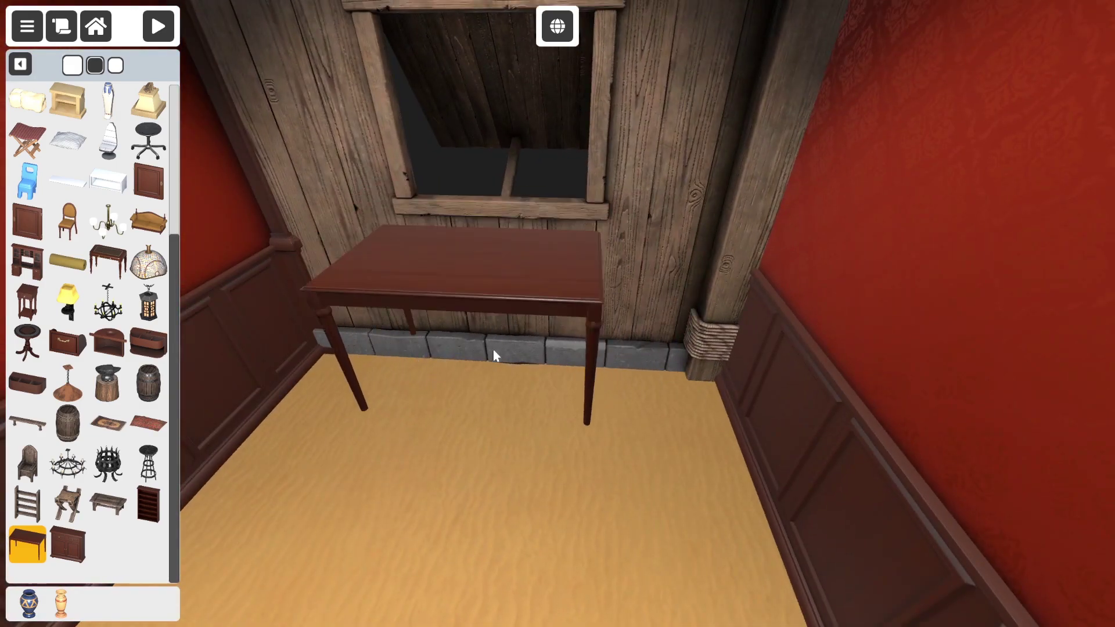
right_drag(497, 337, 314, 331)
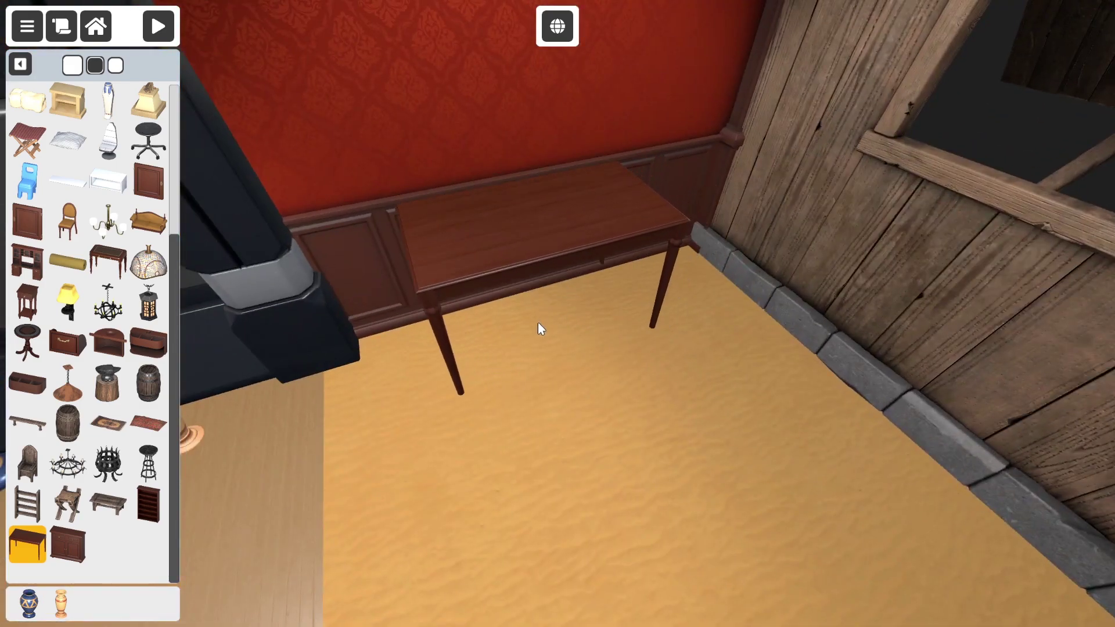
right_drag(538, 323, 577, 309)
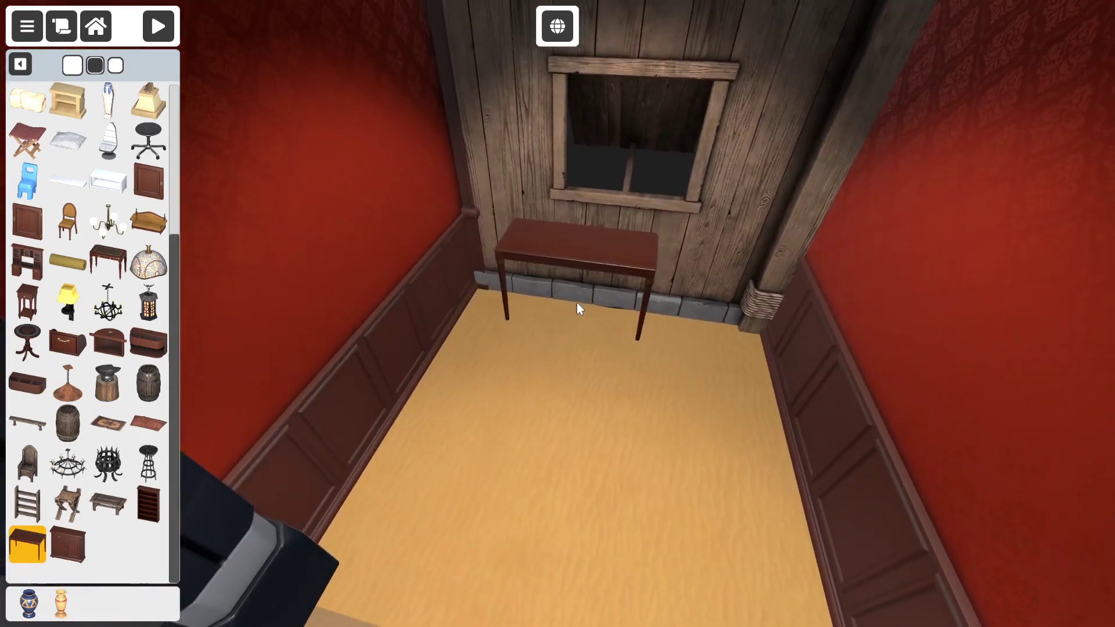
right_drag(662, 401, 804, 395)
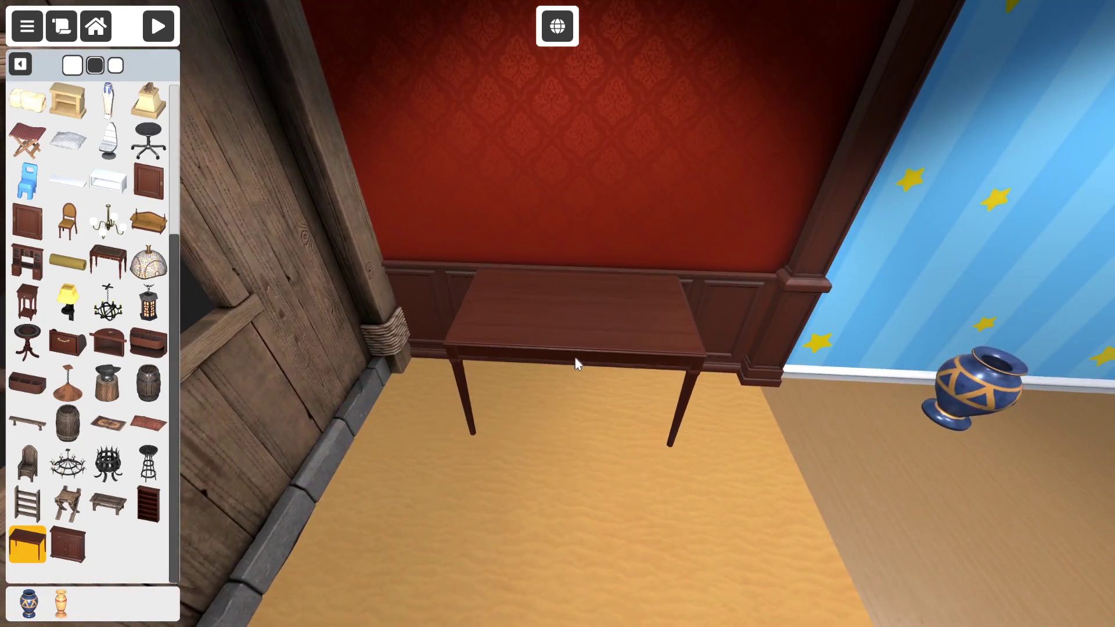
click(542, 402)
- Leave object placement and examine the rectangular table's transform and physics properties
right_click(593, 314)
right_drag(594, 313, 422, 354)
key(s)
key(w)
right_drag(555, 257, 813, 270)
key(a)
key(d)
right_drag(556, 311, 340, 299)
key(w)
click(621, 276)
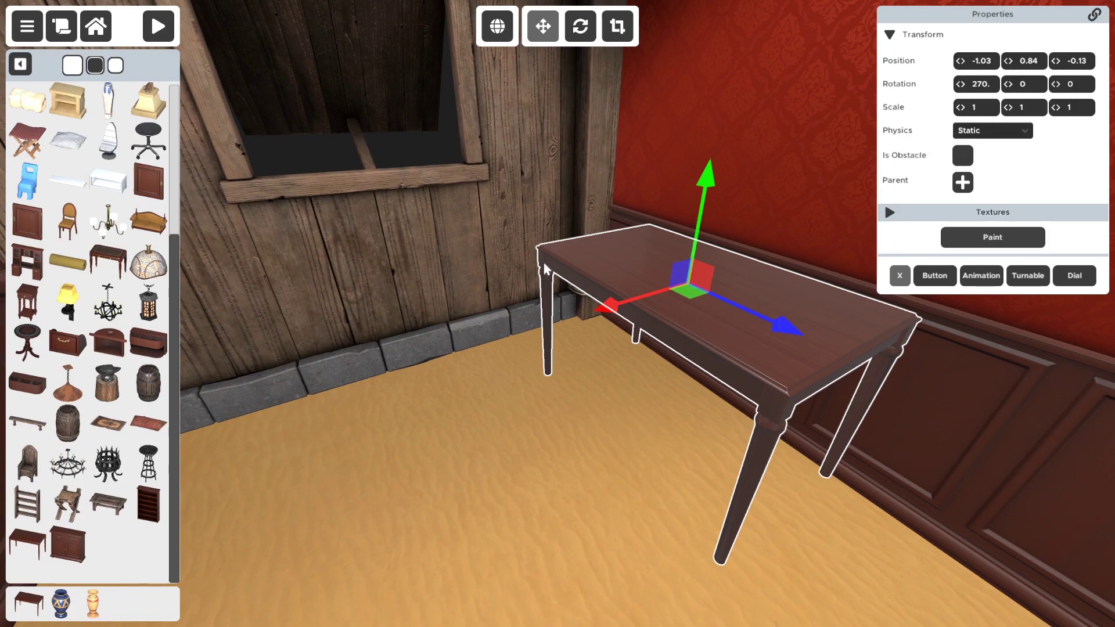
- Compare the physics settings of the blue vase beside the starred wall and the rectangular table
key(a)
right_drag(611, 280, 871, 290)
click(753, 327)
key(d)
right_drag(753, 327, 547, 309)
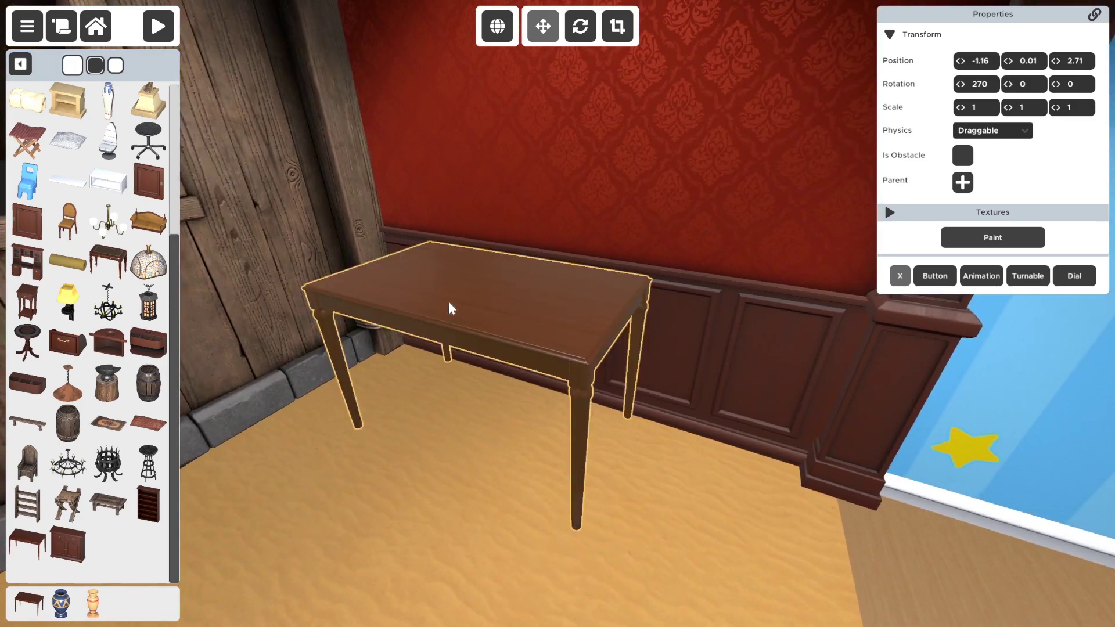
click(451, 308)
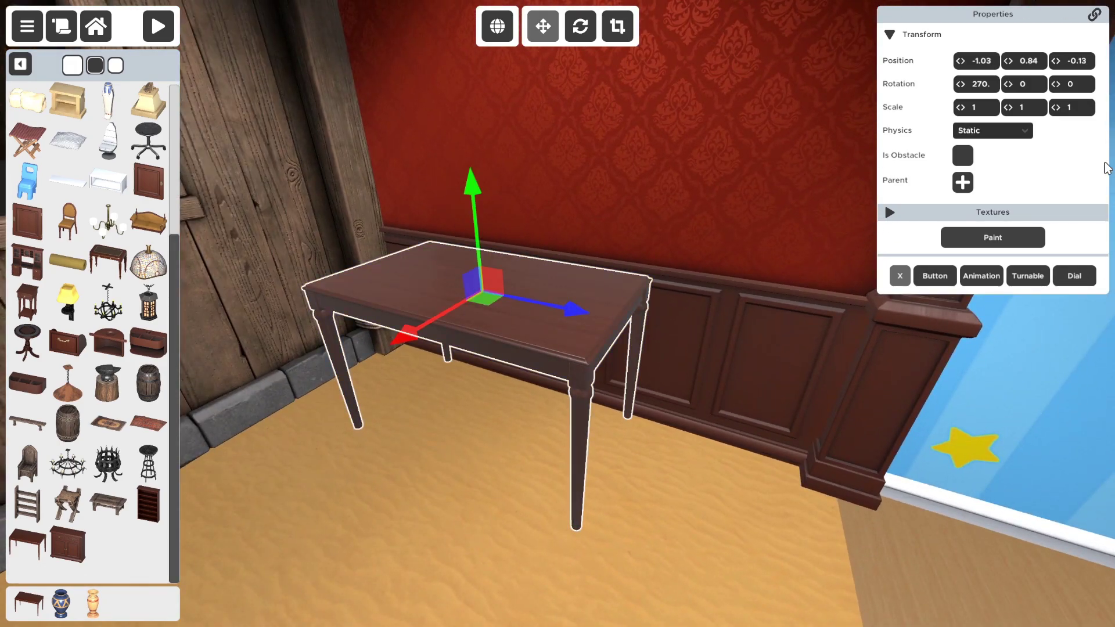
mouse_move(566, 319)
mouse_down()
mouse_move(652, 349)
mouse_move(510, 319)
mouse_move(585, 333)
mouse_move(563, 336)
mouse_up()
right_drag(332, 326, 583, 315)
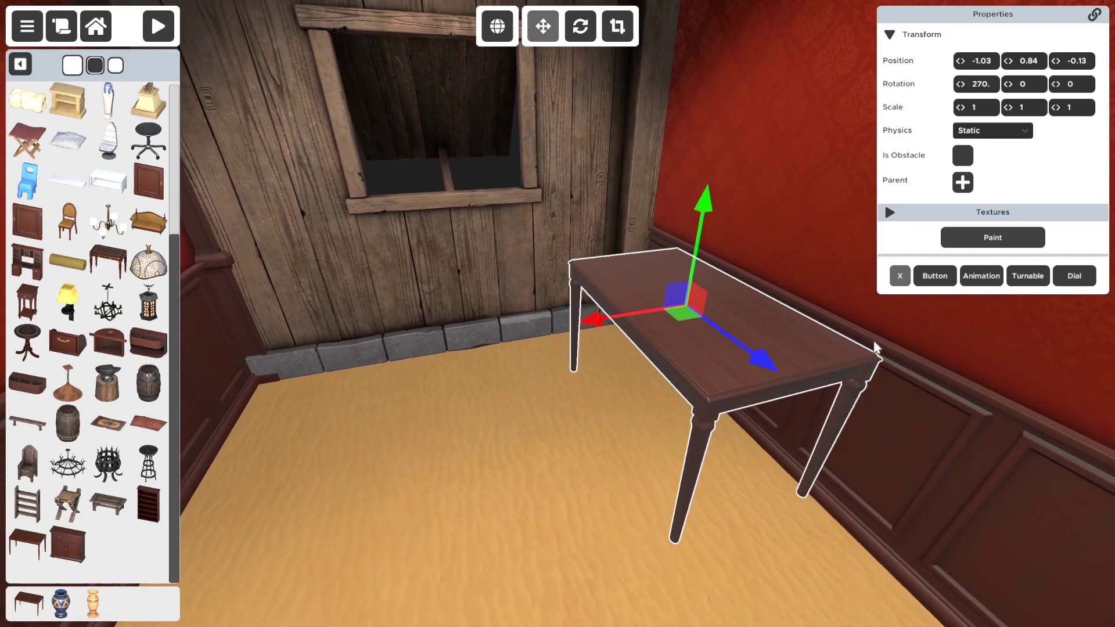
- Place a round table with Draggable physics before the window and a medieval armchair with Pickable physics beside it
drag(27, 343, 501, 309)
click(501, 309)
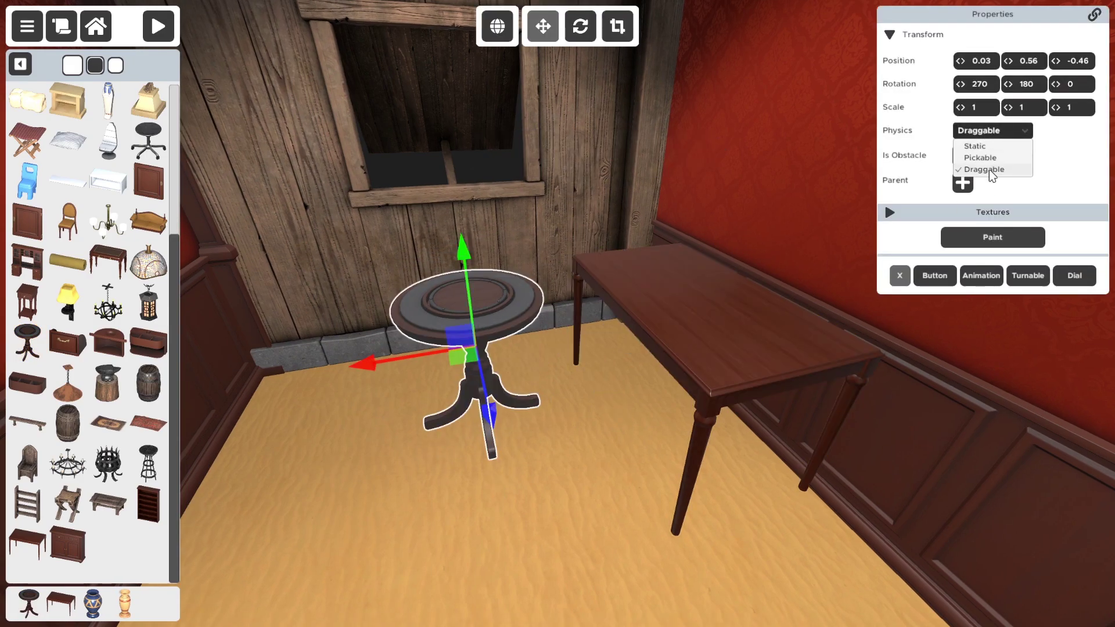
click(990, 170)
right_drag(357, 326, 463, 349)
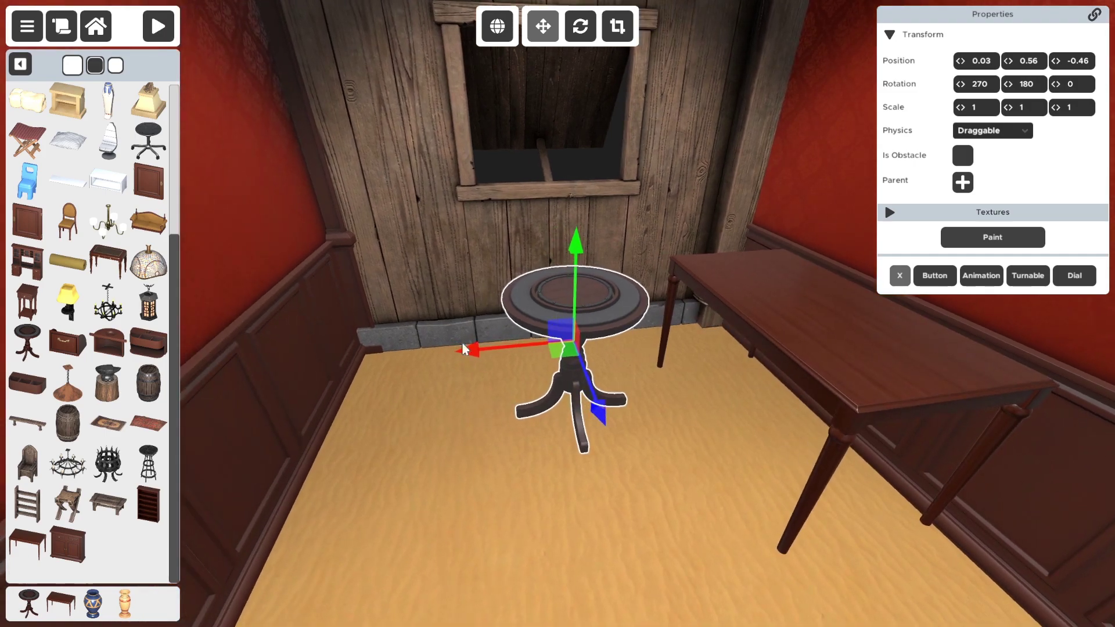
drag(21, 461, 531, 368)
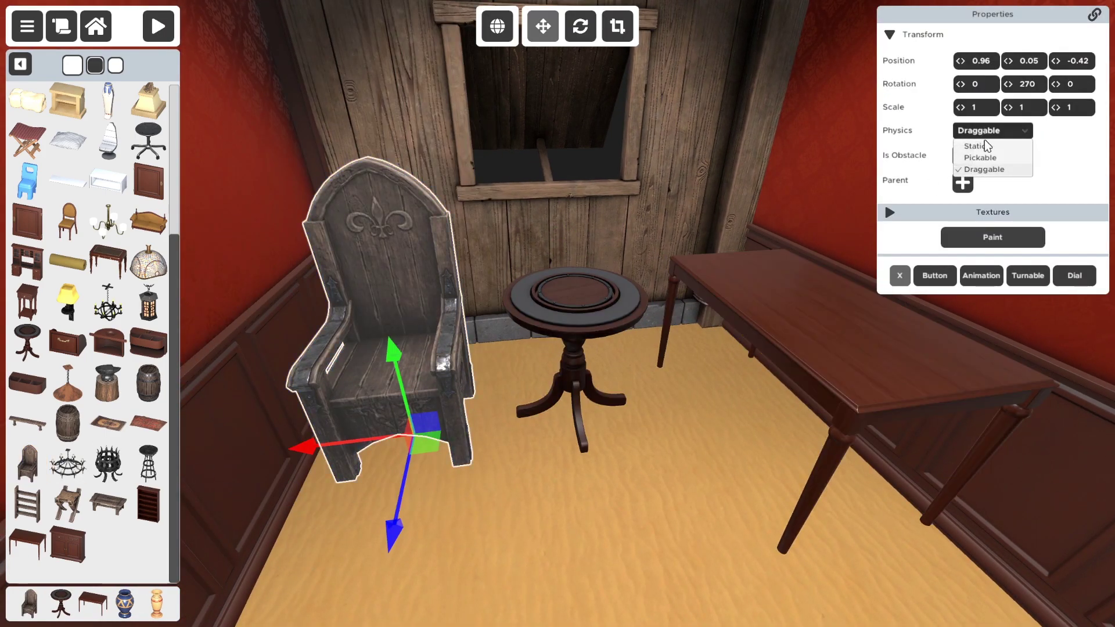
click(982, 157)
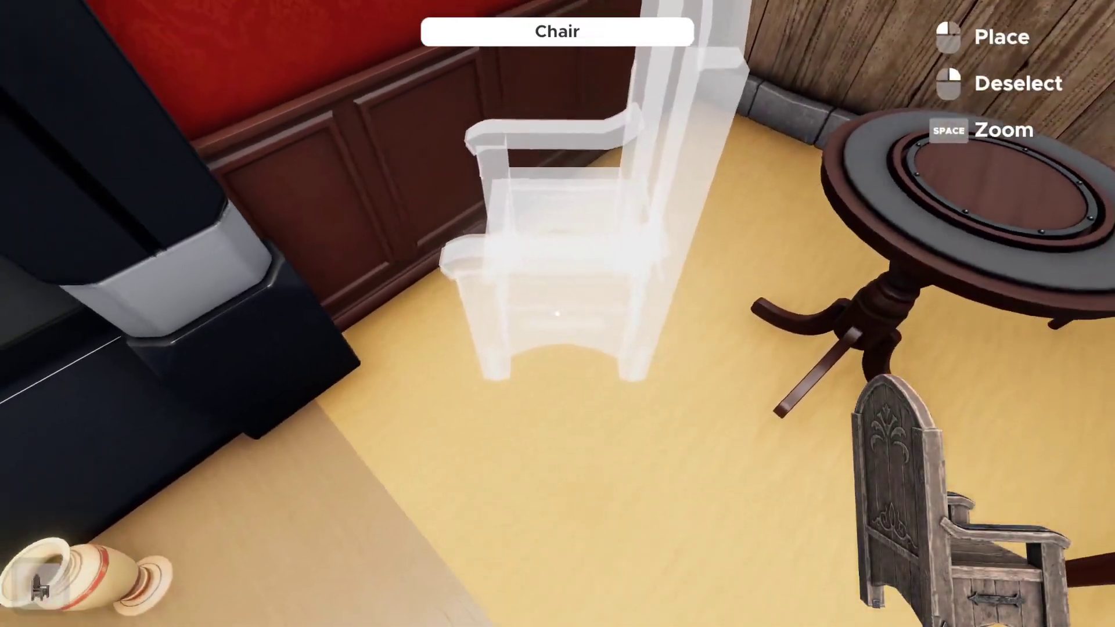
- Playtest picking up the chair, setting it down in different spots and dragging the round table, and return to the editor
click(557, 314)
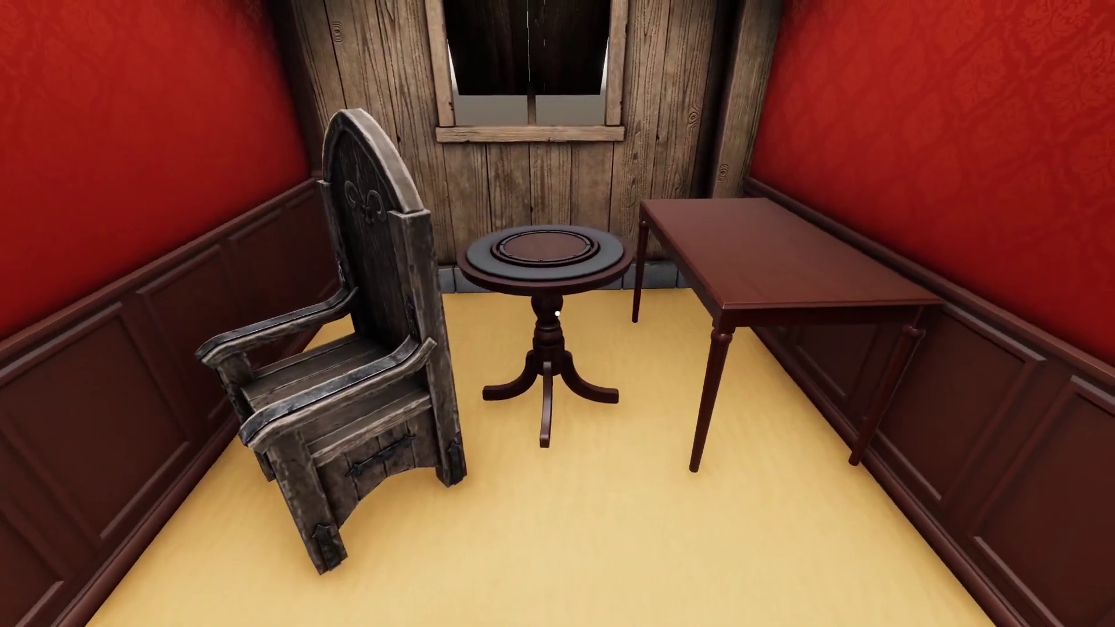
click(557, 314)
click(558, 314)
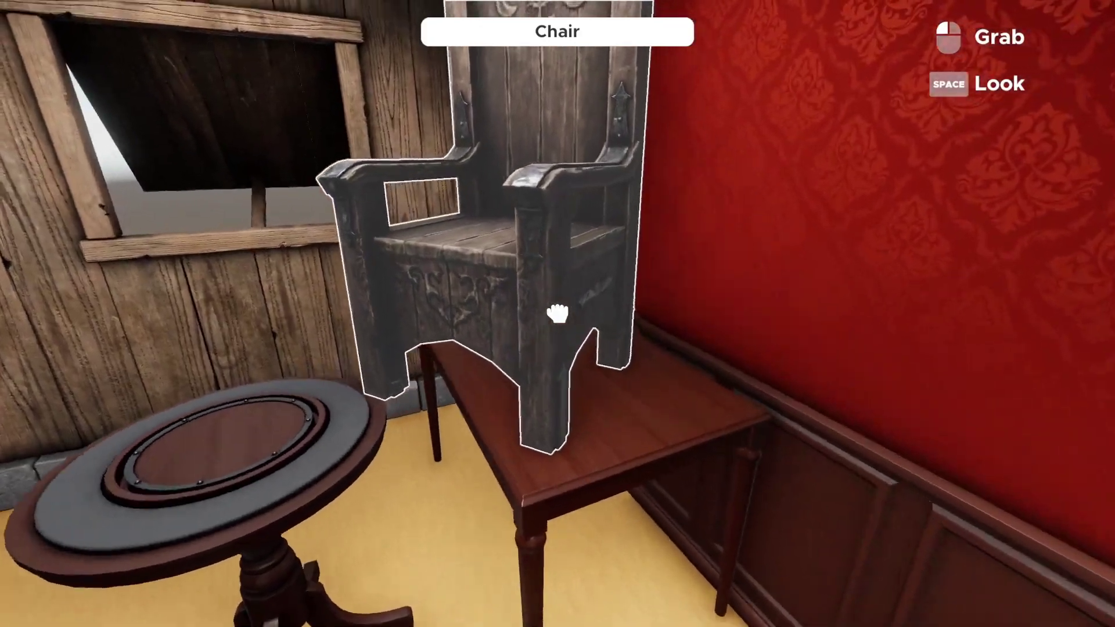
click(557, 314)
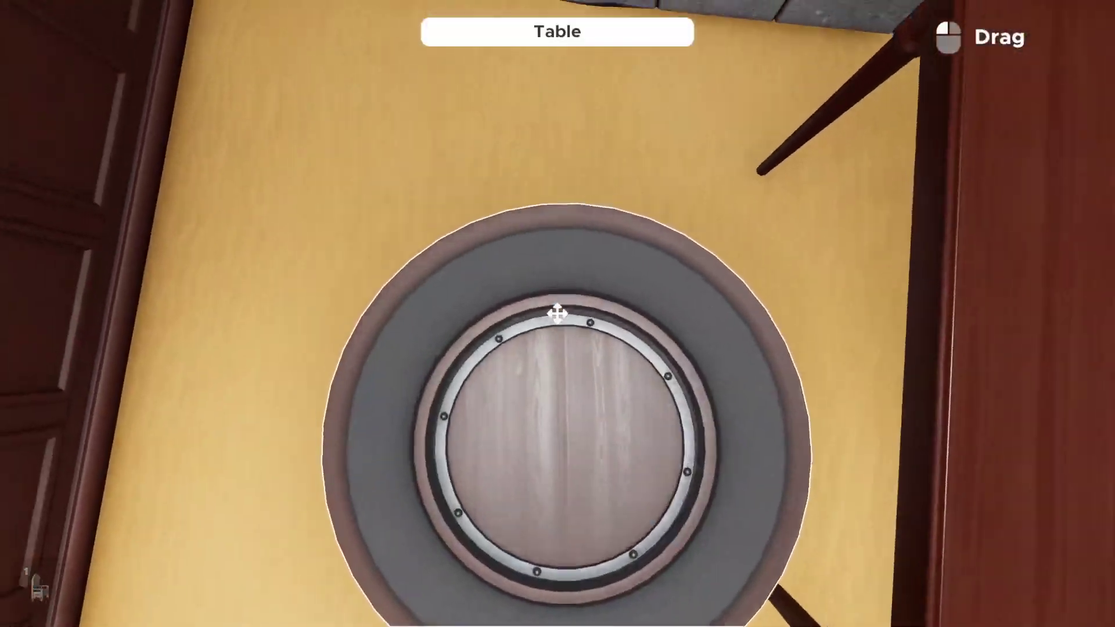
key(Escape)
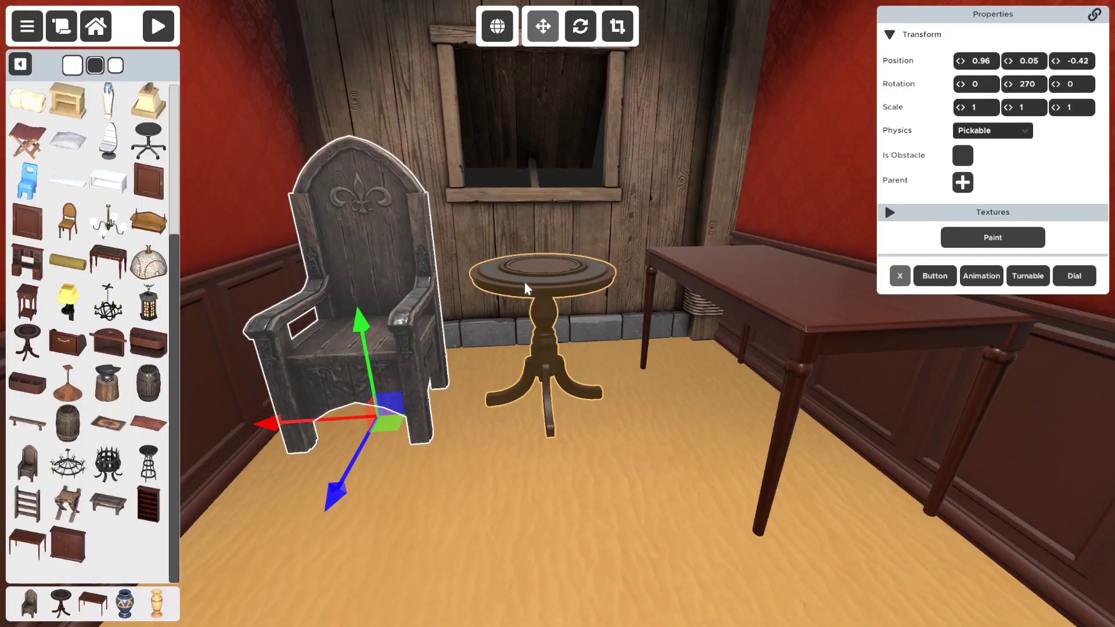
- Mark the static rectangular table as an obstacle and playtest walking into it before returning to the editor
click(714, 283)
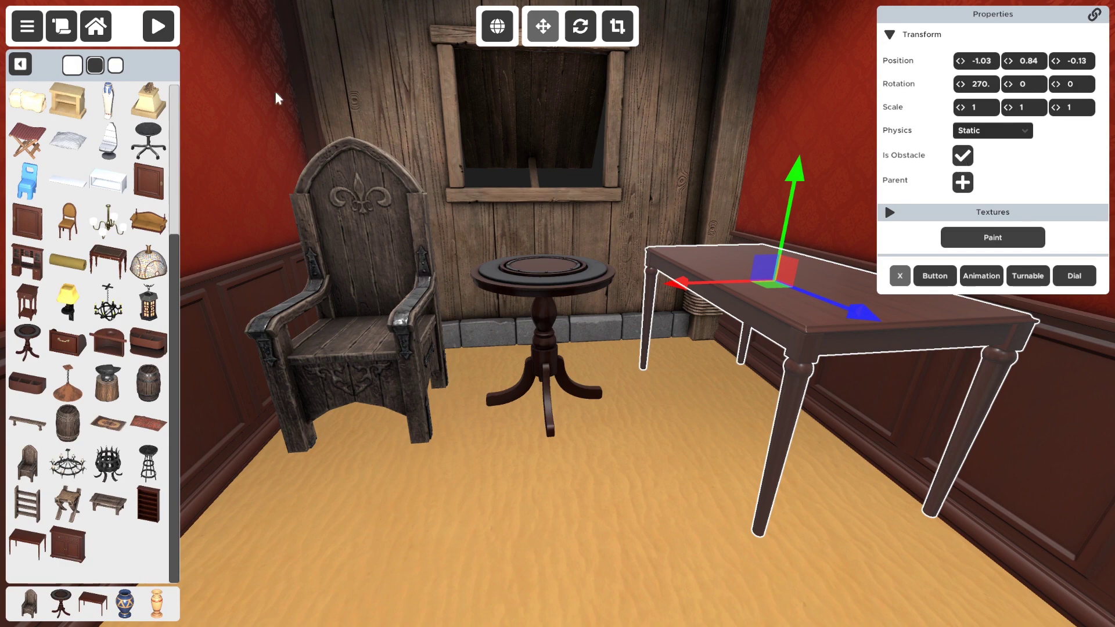
click(164, 36)
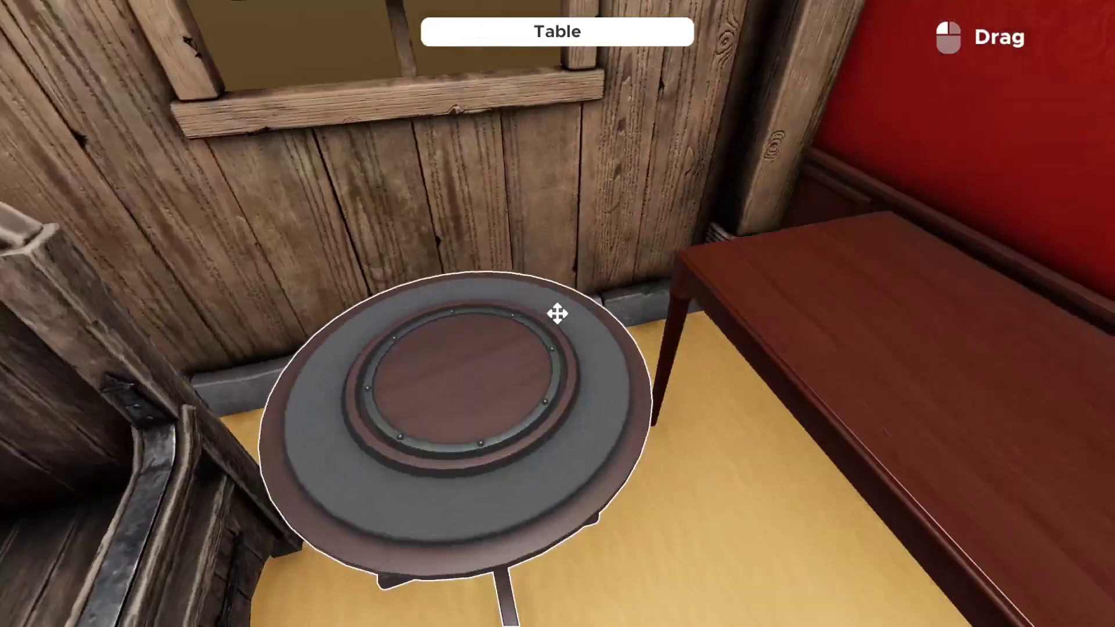
key(d)
key(a)
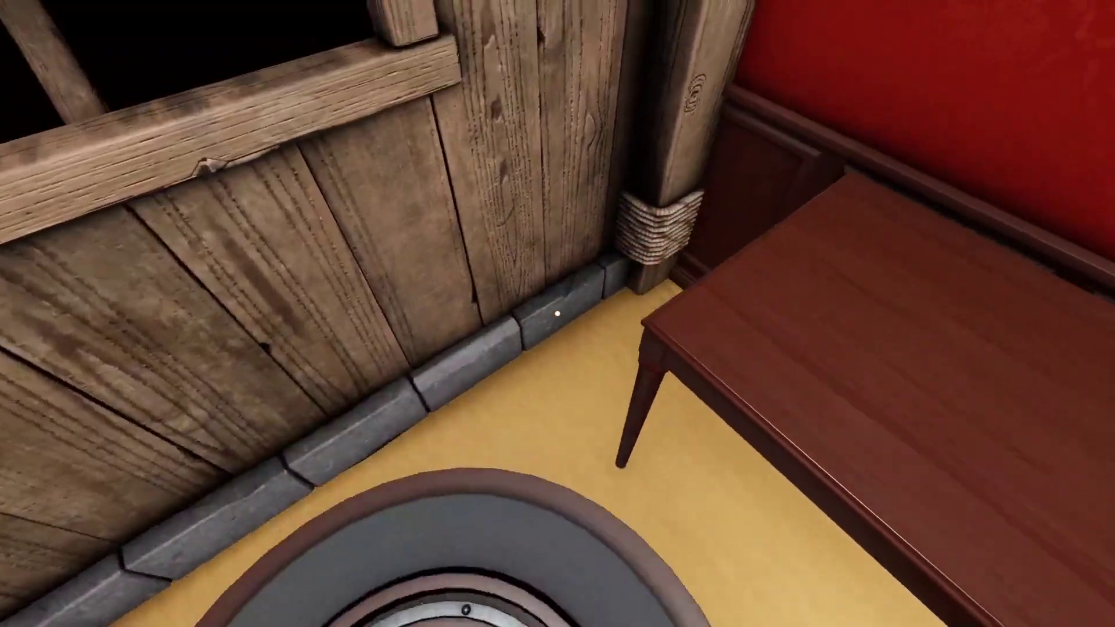
key(w)
key(d)
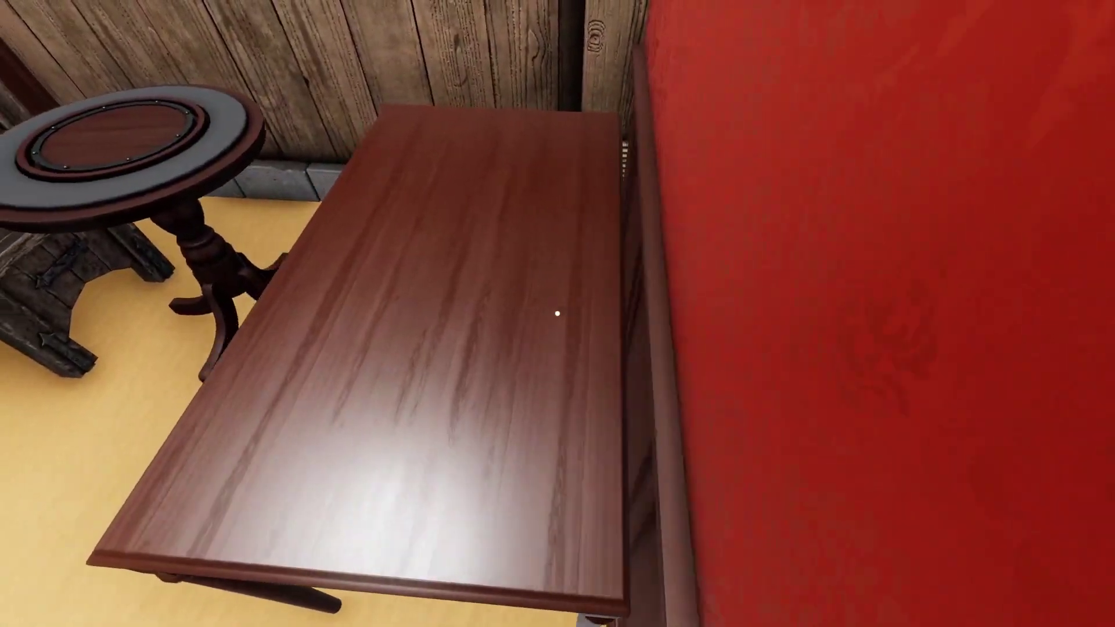
key(a)
key(s)
key(Escape)
- Delete the medieval chair, the round table and the rectangular table from the room
middle_drag(473, 309, 427, 395)
click(408, 385)
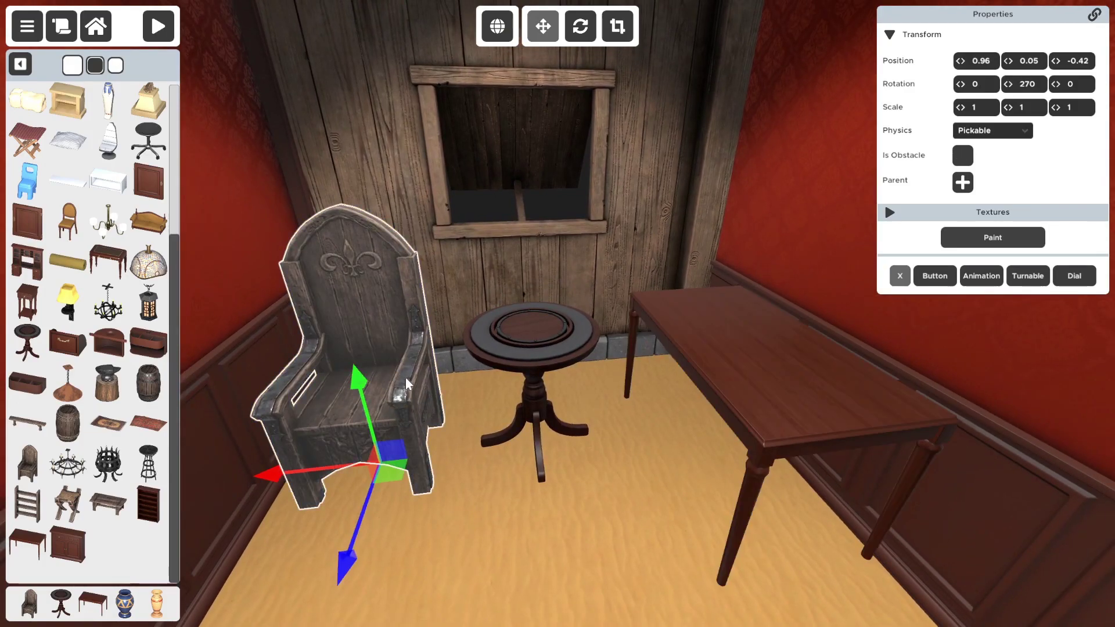
key(Delete)
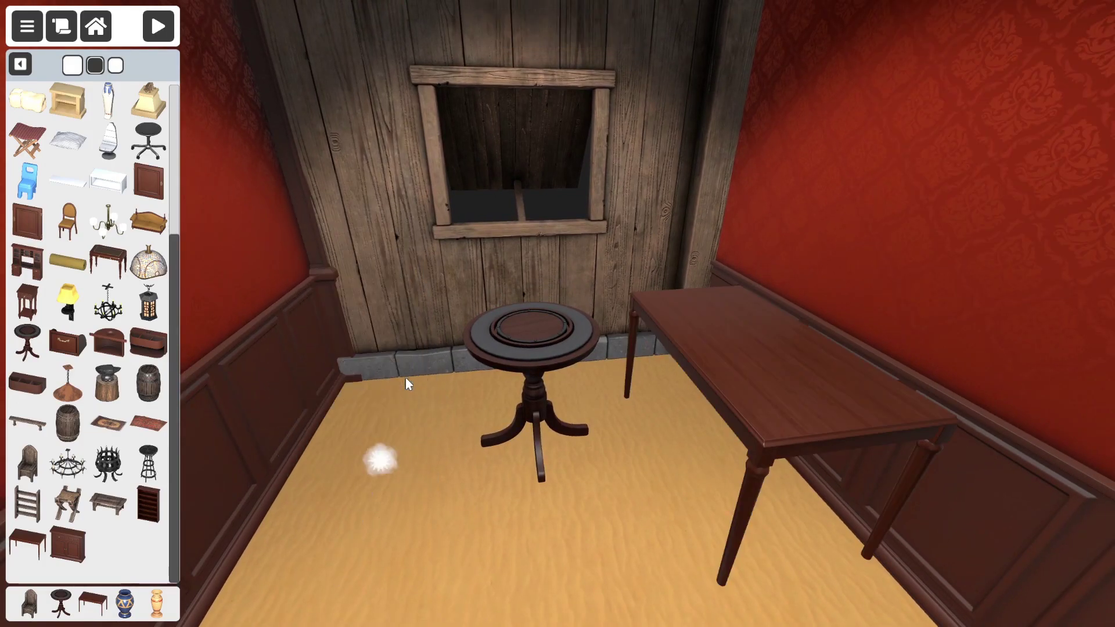
click(504, 319)
shift+click(679, 334)
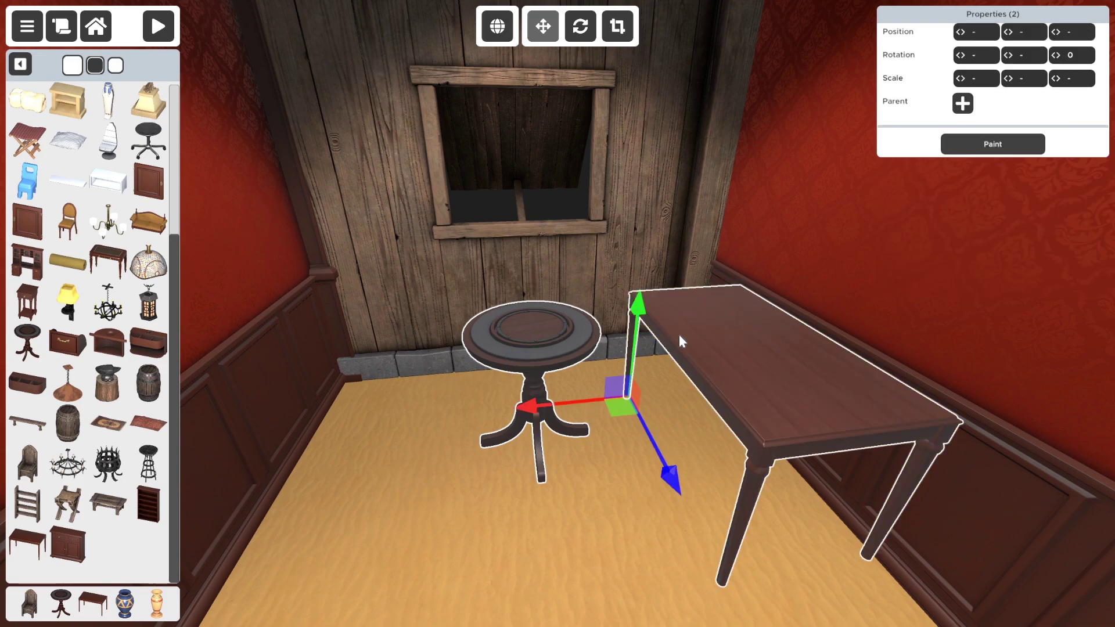
key(Delete)
- Select the blue vase beside the starred wall
right_drag(678, 335, 521, 321)
click(422, 354)
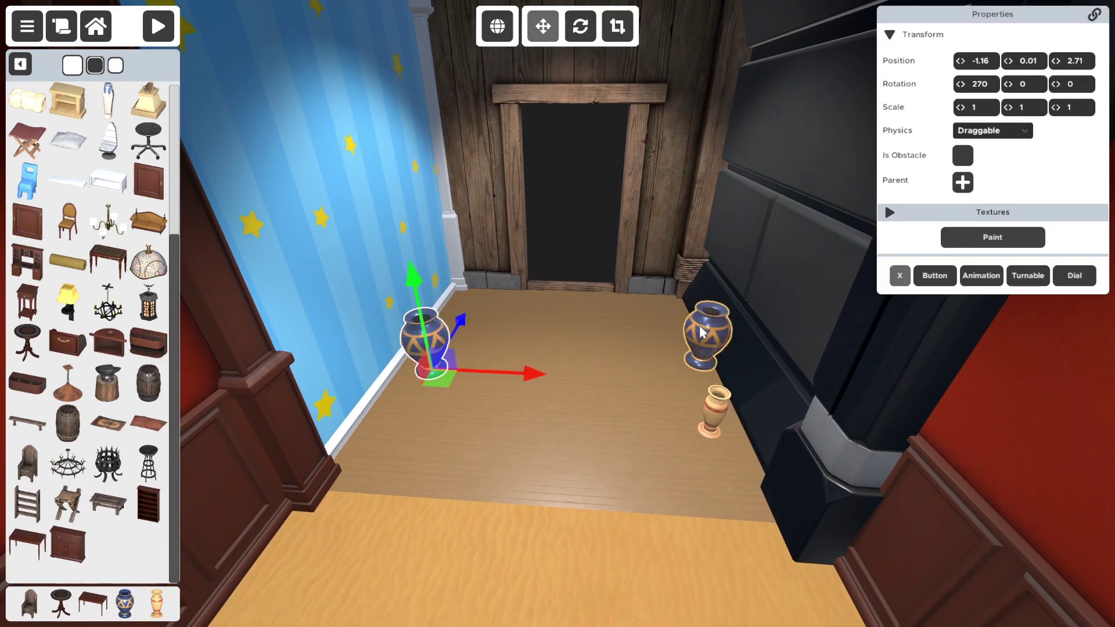